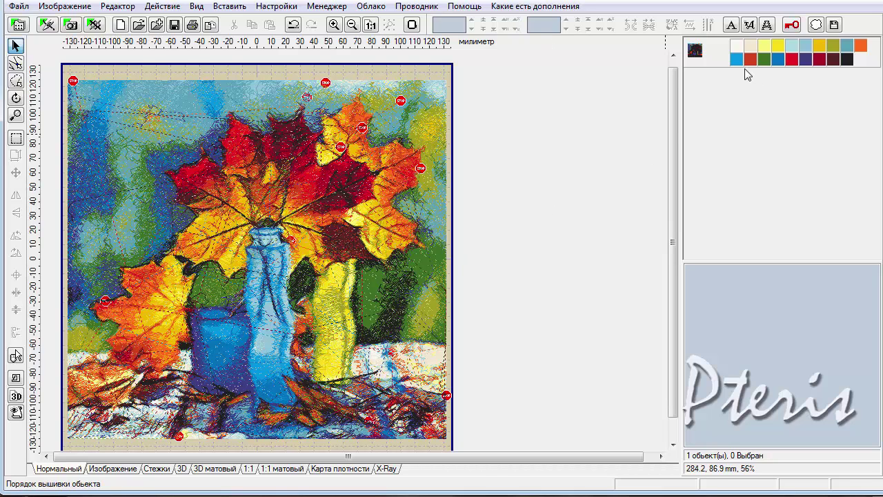
# Step: Start a freehand stitch selection outside the design's upper-left corner, running along the top, over the central leaf tip and down its vein to the bottle neck
pyautogui.click(694, 50)
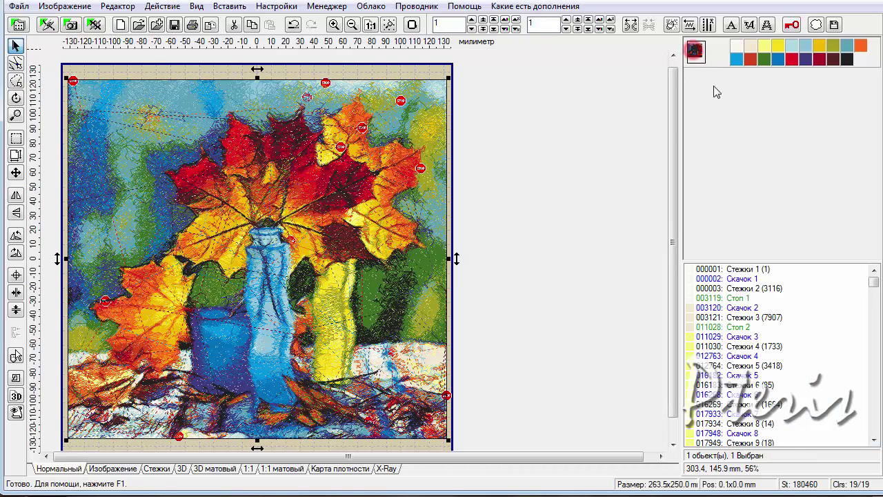
pyautogui.click(16, 80)
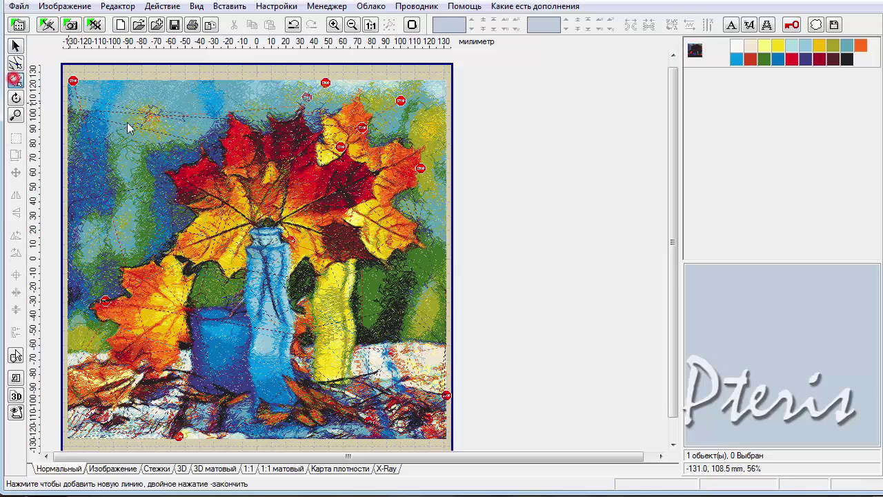
pyautogui.click(56, 69)
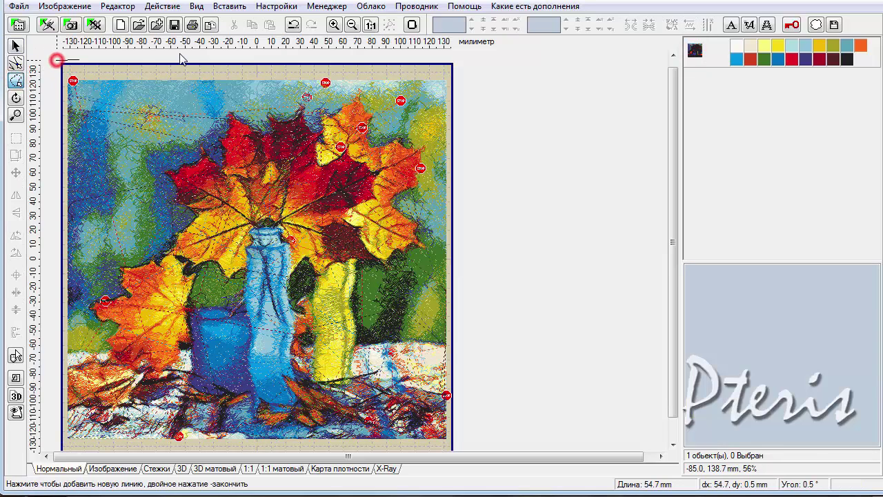
pyautogui.click(258, 68)
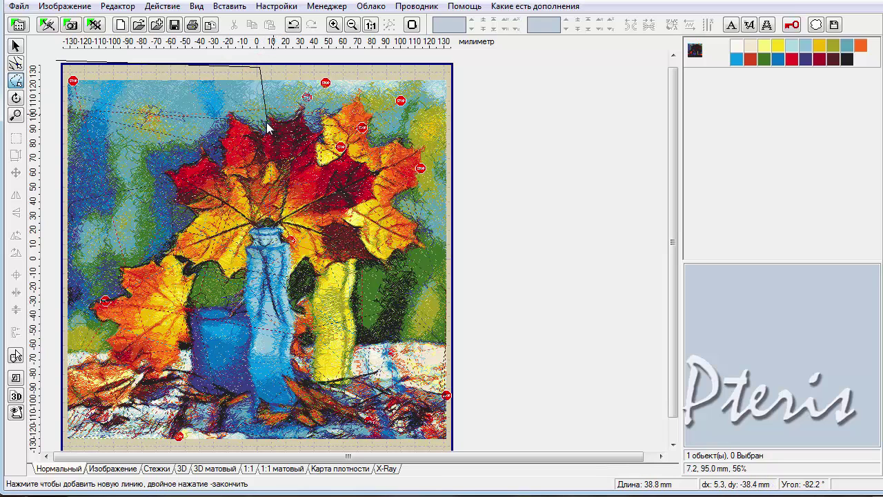
pyautogui.click(300, 111)
pyautogui.click(289, 163)
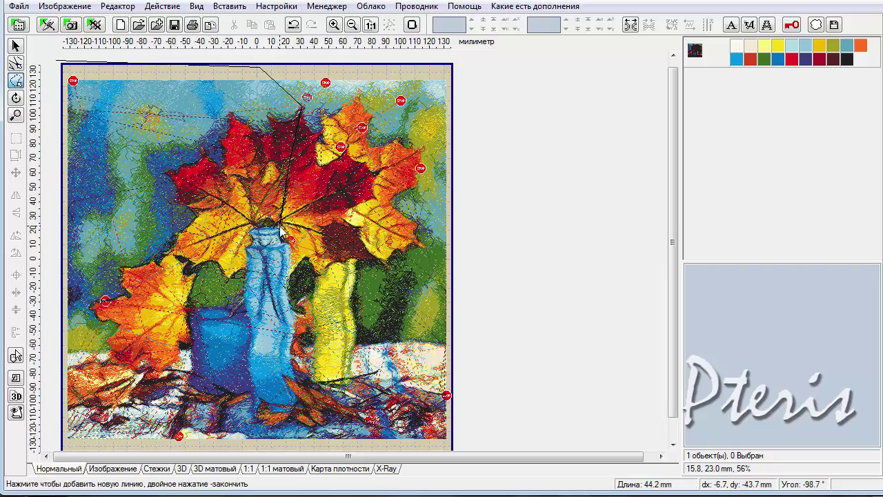
pyautogui.click(281, 230)
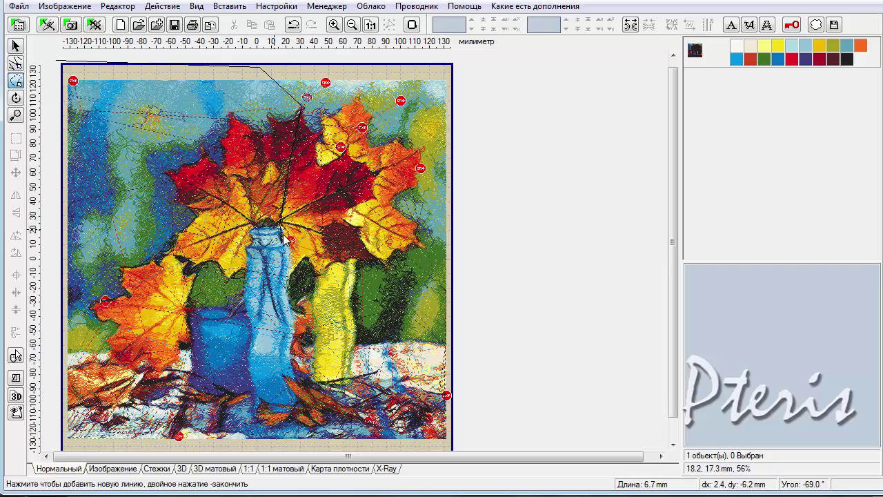
# Step: Continue the selection outline along the right edge of the light blue bottle, from its neck past the middle
pyautogui.scroll(3, 283, 233)
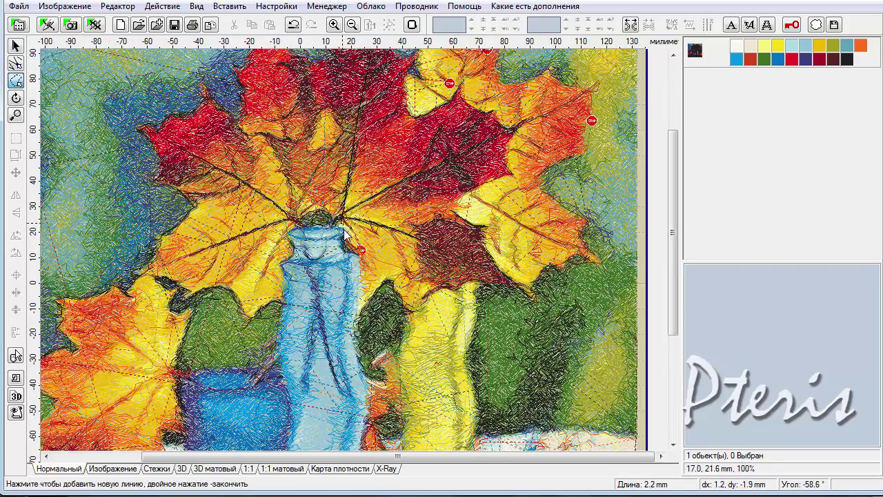
pyautogui.click(340, 238)
pyautogui.click(358, 255)
pyautogui.click(361, 281)
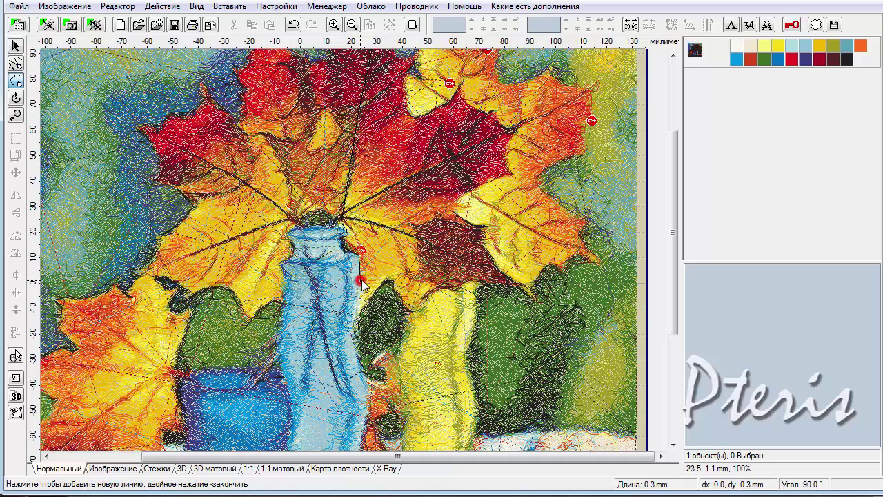
pyautogui.click(359, 315)
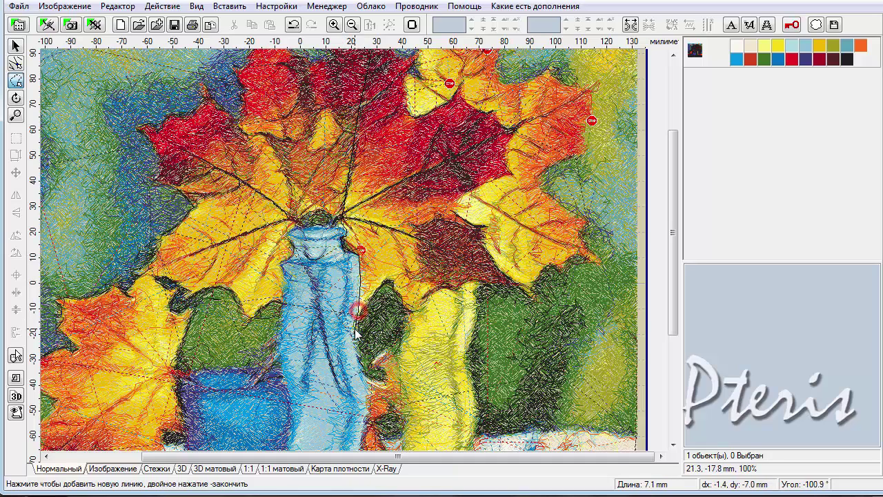
pyautogui.click(354, 331)
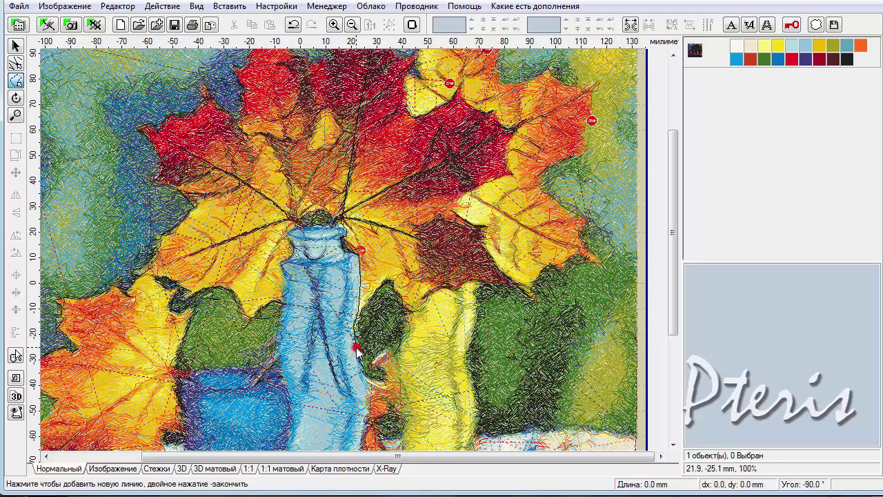
pyautogui.click(367, 379)
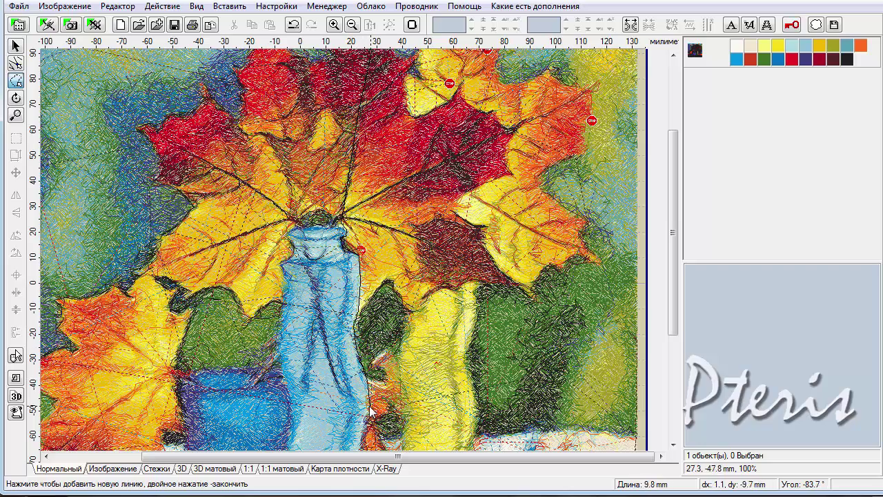
# Step: Extend the selection outline along the bottle's lower right edge down to the leaves at its base
pyautogui.scroll(-1, 367, 431)
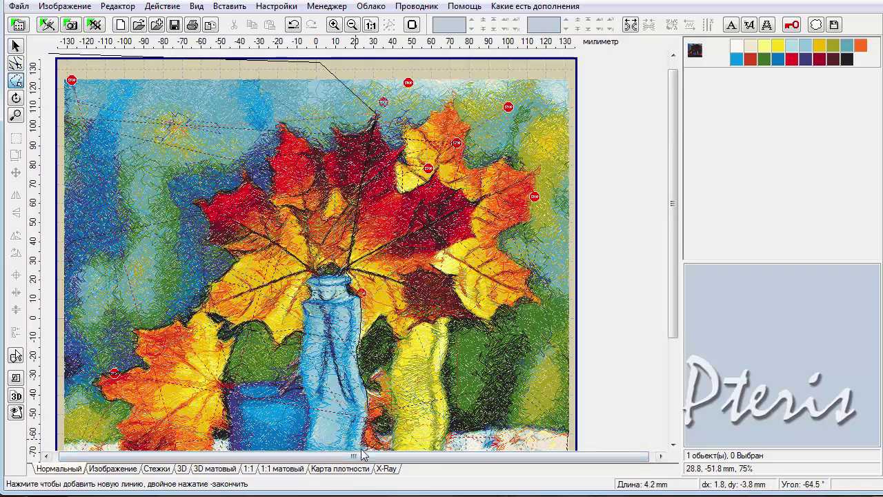
pyautogui.scroll(-3, 364, 456)
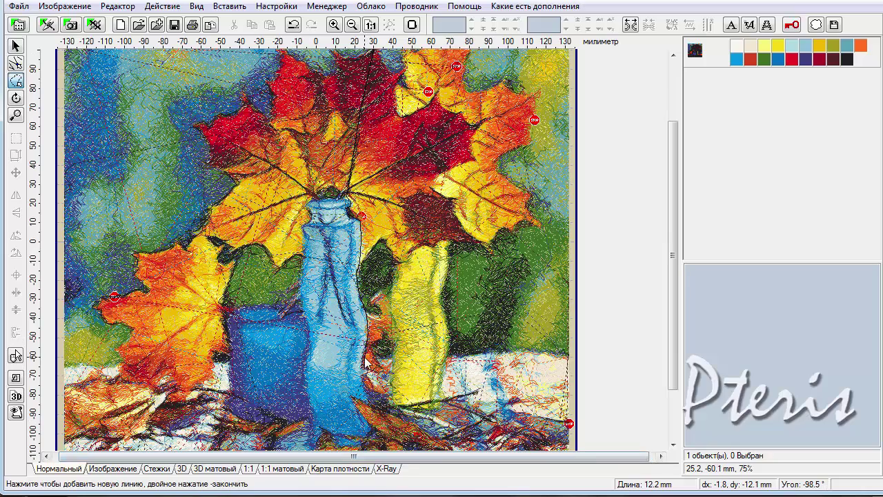
pyautogui.click(363, 386)
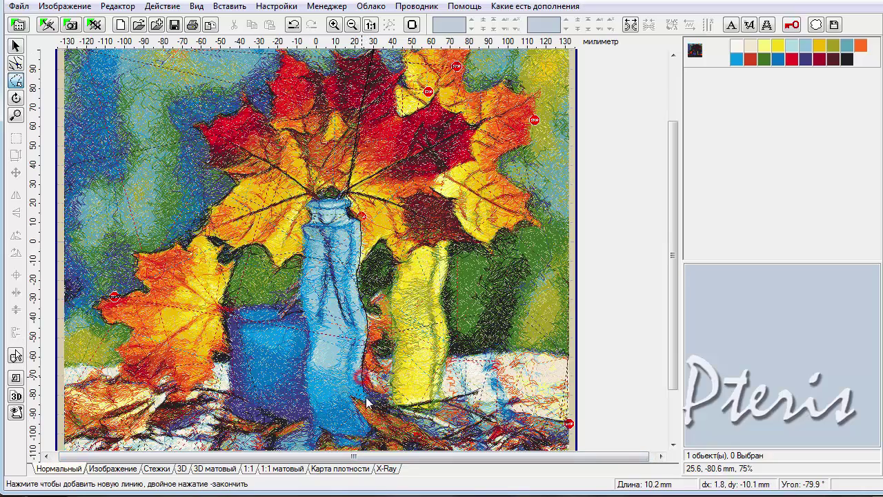
pyautogui.scroll(-2, 370, 407)
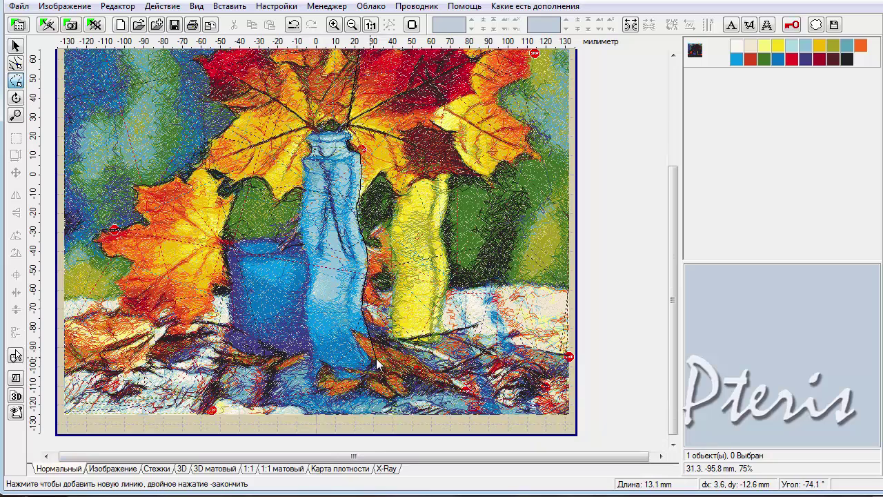
pyautogui.click(365, 374)
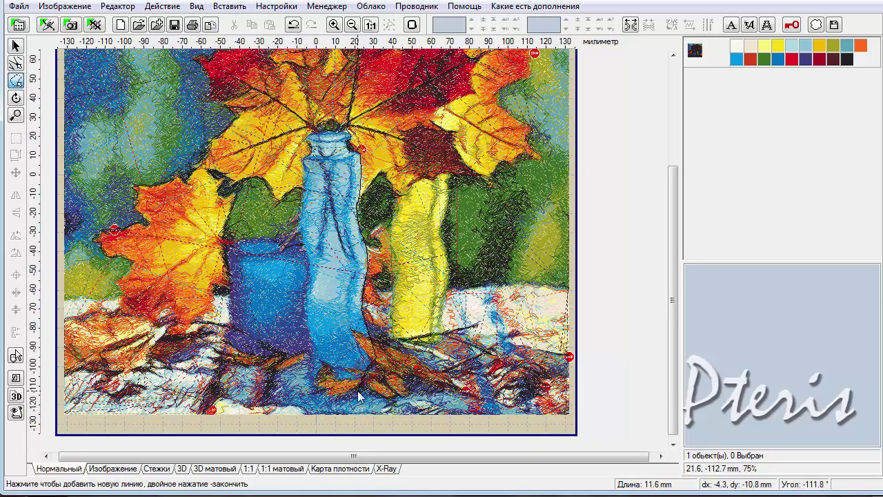
# Step: Close the selection outline below the design and around its outer left side, enclosing the whole left part
pyautogui.click(347, 431)
pyautogui.click(56, 424)
pyautogui.click(53, 135)
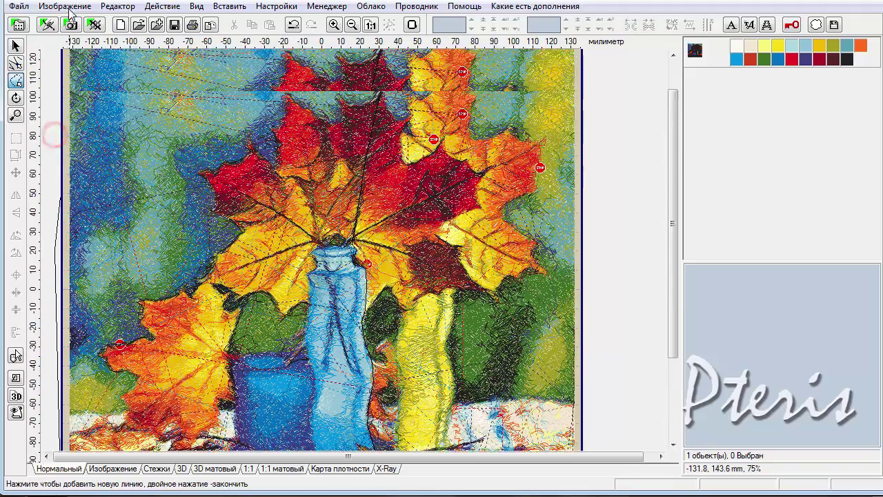
pyautogui.click(54, 67)
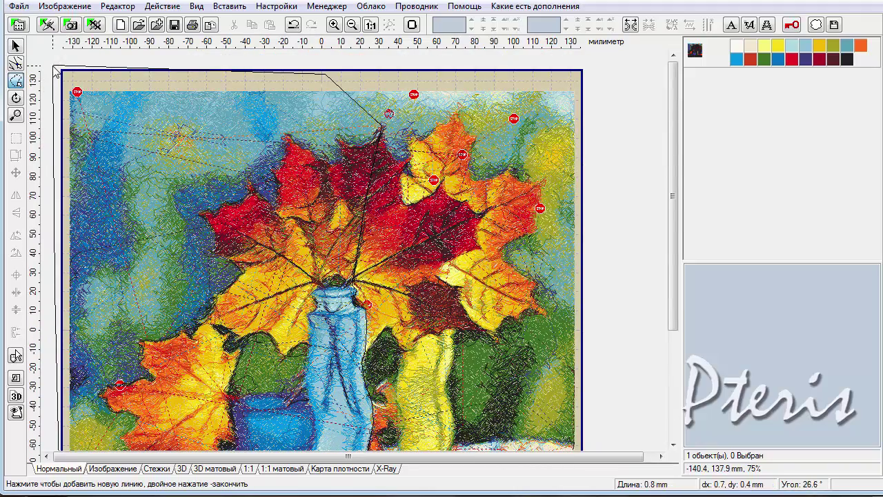
pyautogui.doubleClick(55, 68)
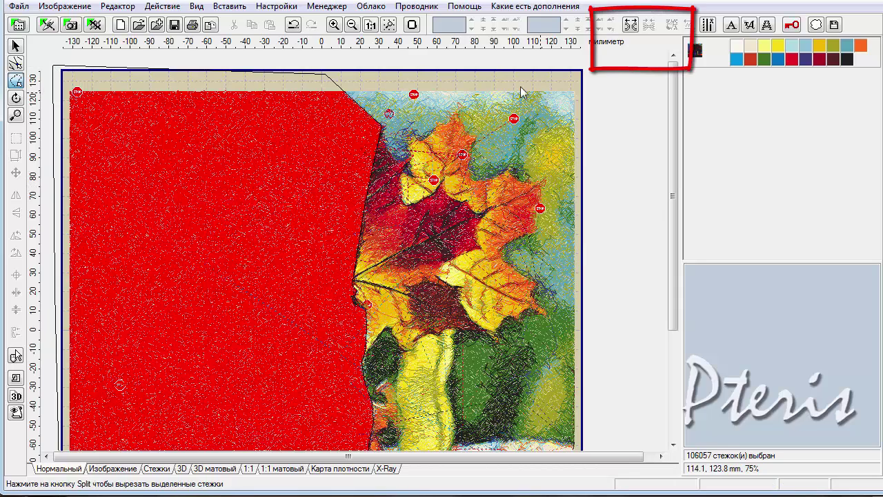
# Step: Split the selected stitches off into a separate object and select that left part in the object list
pyautogui.click(629, 27)
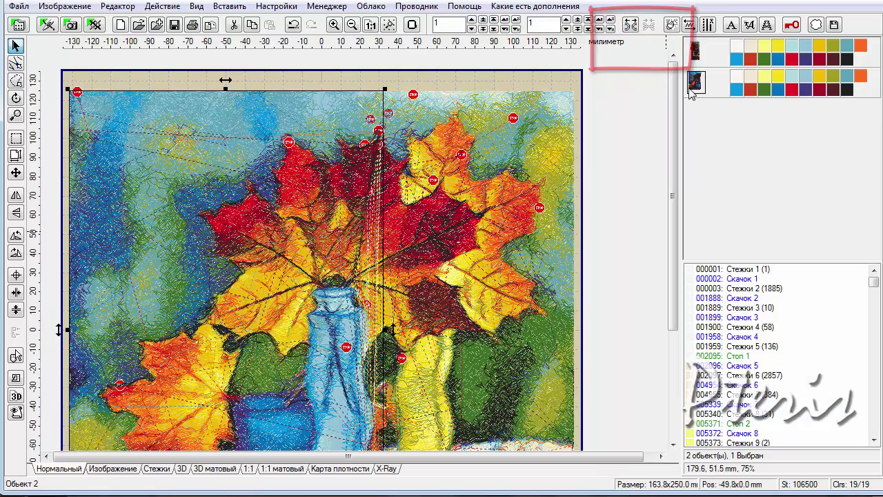
pyautogui.click(697, 52)
pyautogui.click(697, 82)
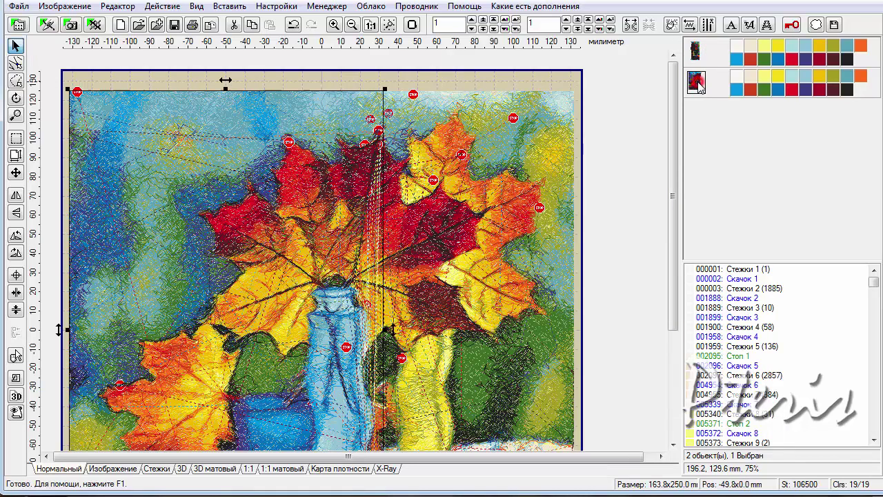
# Step: Move the left part ahead of the right part in the embroidery order
pyautogui.moveTo(673, 138); pyautogui.dragTo(669, 158)
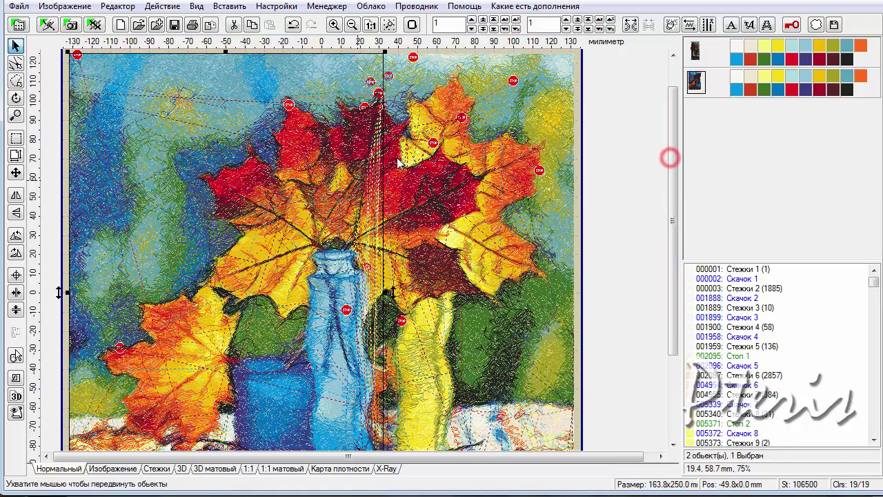
pyautogui.click(698, 53)
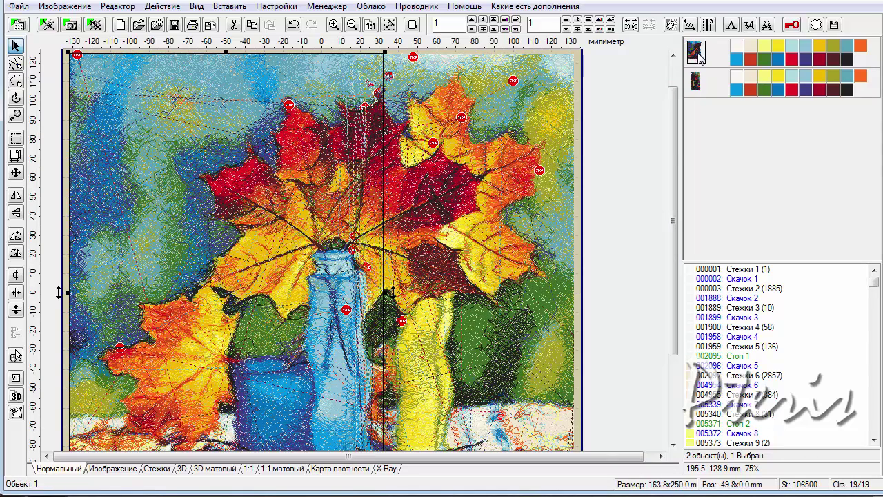
pyautogui.moveTo(696, 52); pyautogui.dragTo(702, 97)
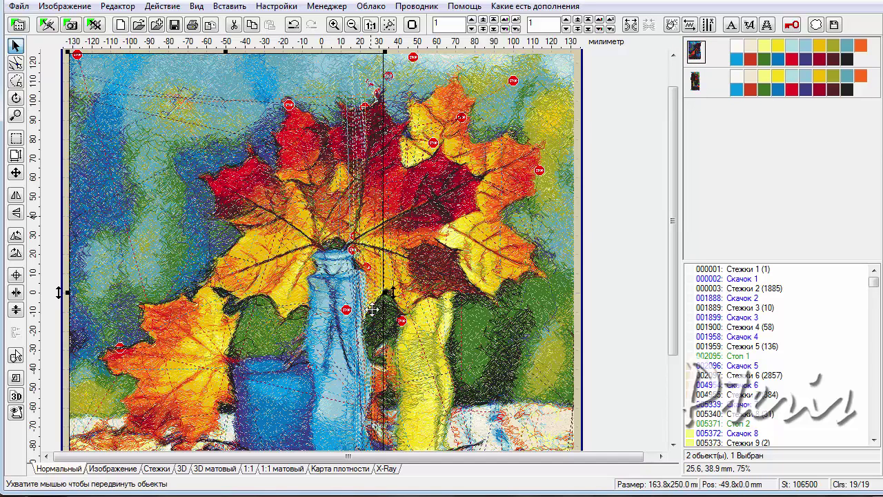
# Step: Hide all colors of the right part of the design
pyautogui.click(695, 82)
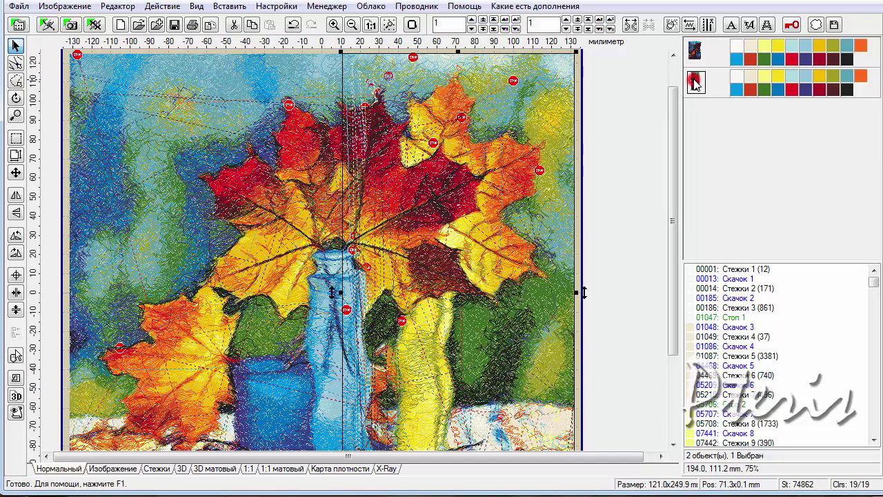
pyautogui.rightClick(733, 78)
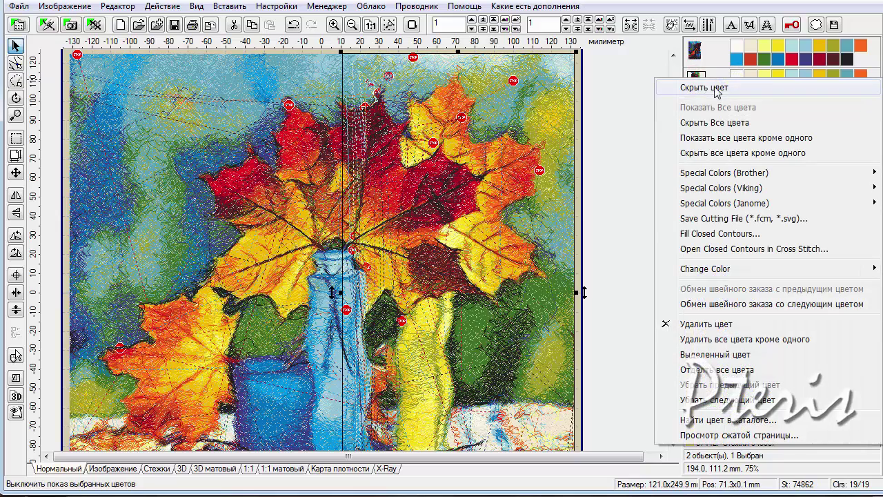
pyautogui.click(716, 124)
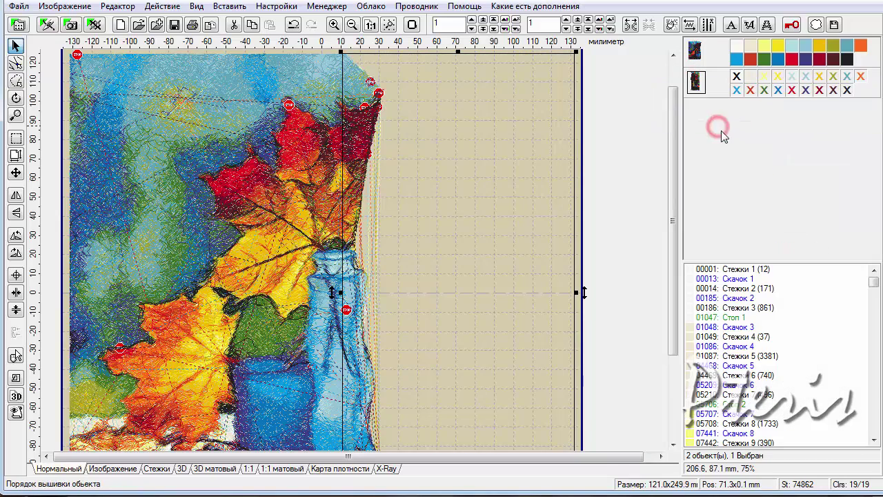
# Step: Select both objects and insert aligning stitches at a chosen point on the seam's upper end, at about 26, 118 mm
pyautogui.keyDown('ctrl'); pyautogui.click(694, 50); pyautogui.keyUp('ctrl')
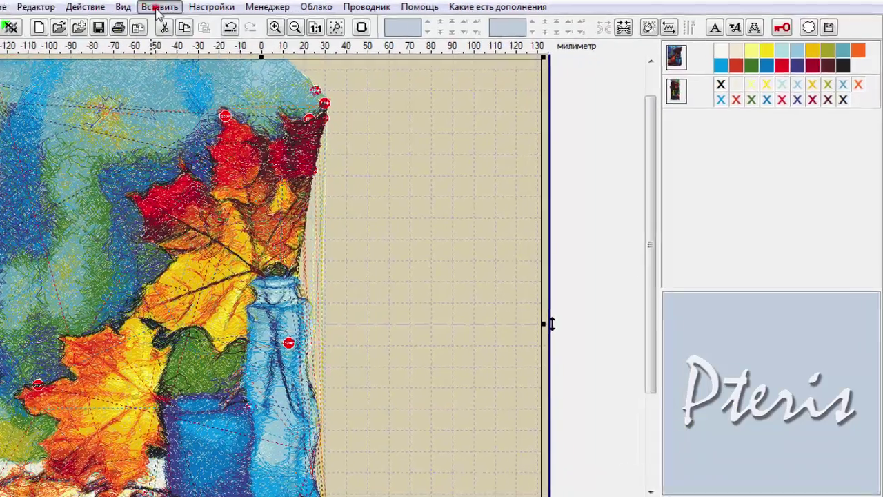
pyautogui.click(228, 7)
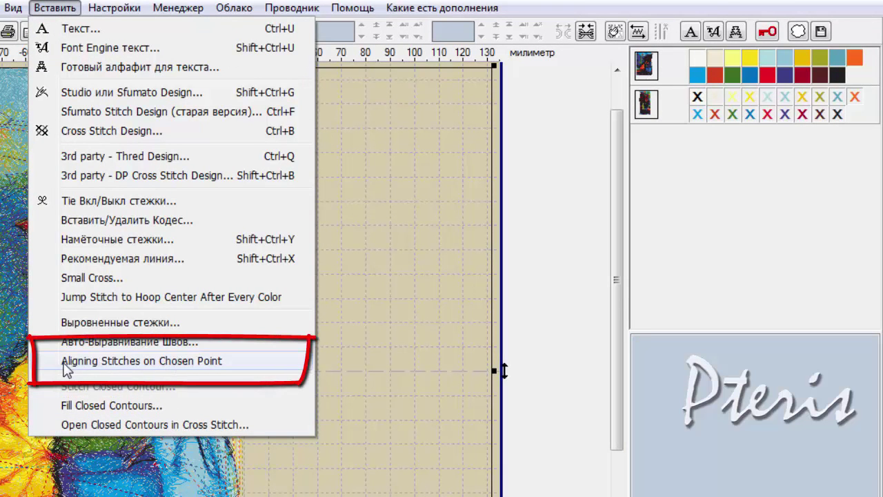
pyautogui.click(186, 363)
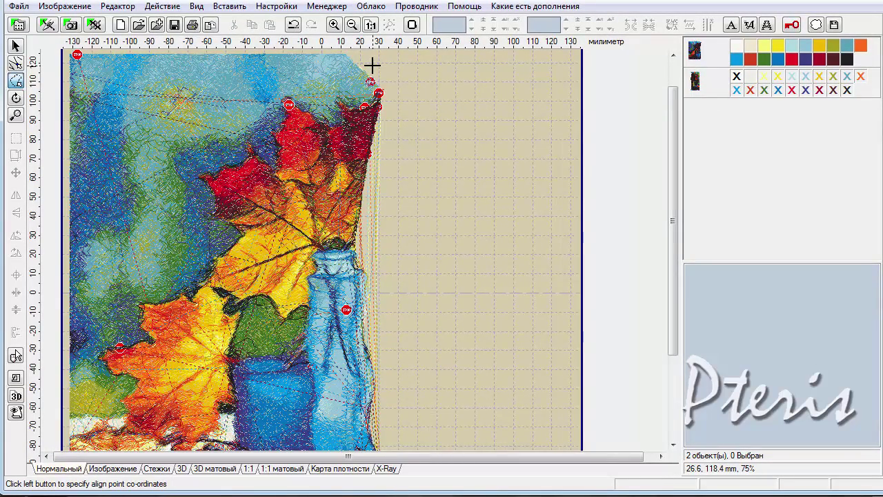
pyautogui.click(371, 65)
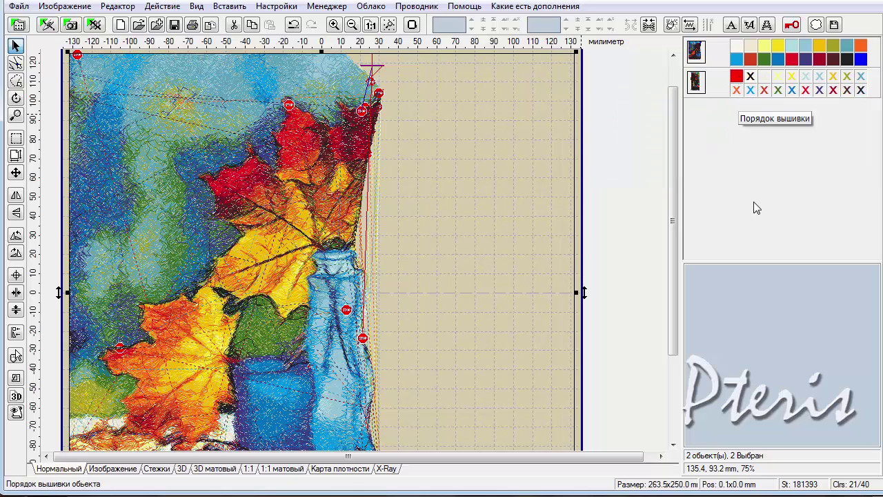
# Step: Insert a second set of aligning stitches at a chosen point on the seam just beside the bottle neck
pyautogui.click(235, 8)
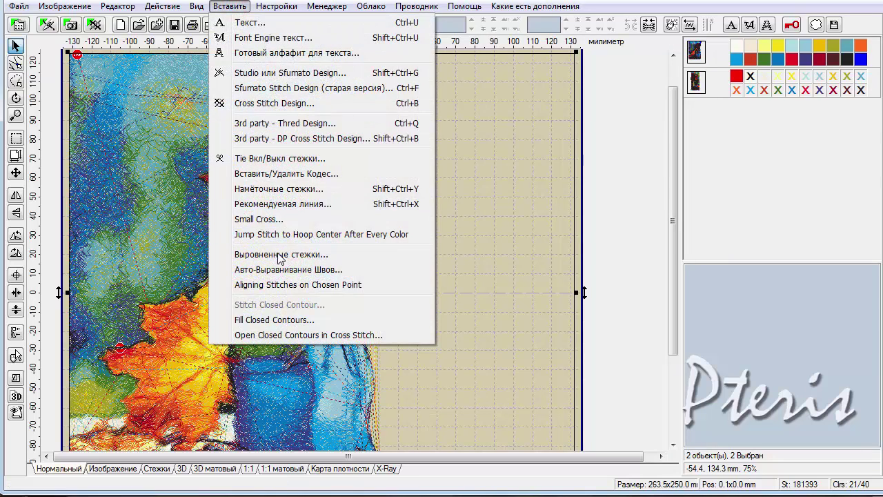
pyautogui.click(281, 288)
pyautogui.click(367, 236)
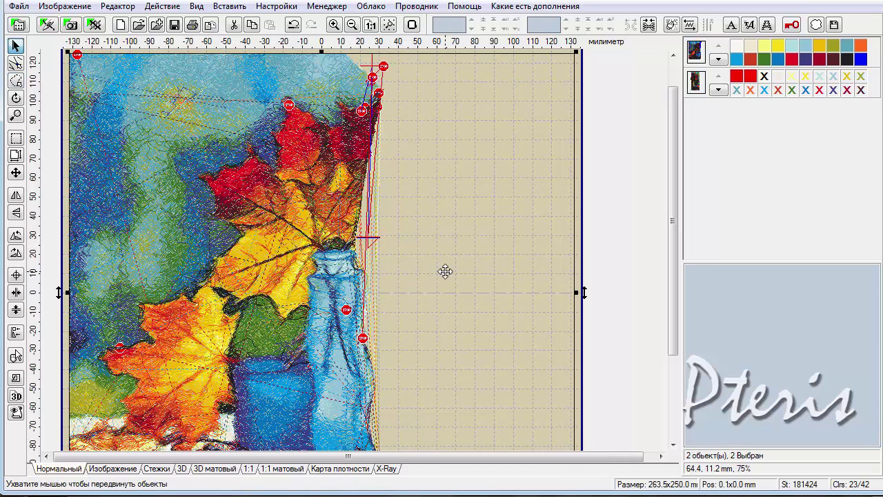
# Step: Insert a third set of aligning stitches at a chosen point on the seam beside the lower part of the bottle
pyautogui.click(228, 6)
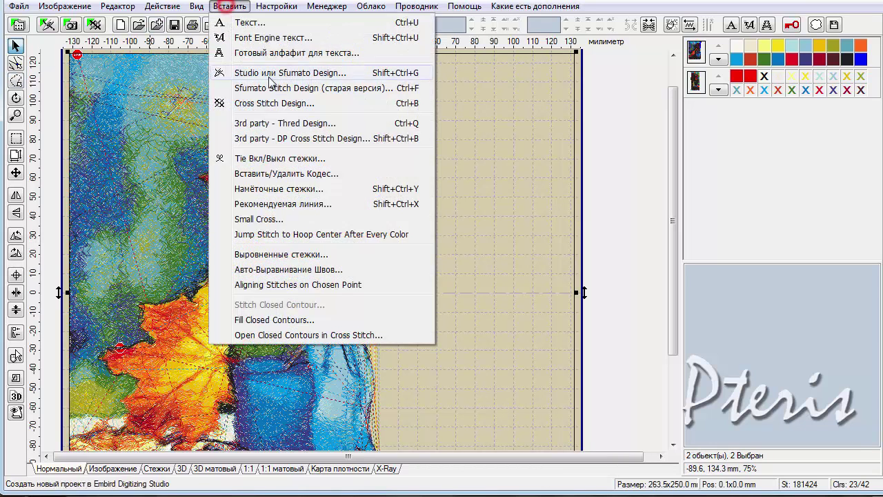
pyautogui.click(297, 284)
pyautogui.click(379, 419)
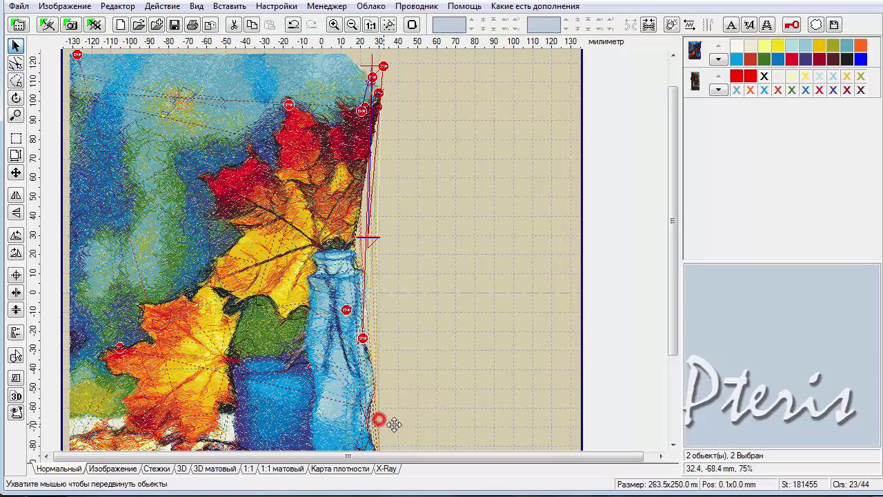
# Step: Insert a fourth set of aligning stitches at a chosen point on the seam's lower end
pyautogui.moveTo(672, 284); pyautogui.dragTo(674, 378)
pyautogui.click(230, 7)
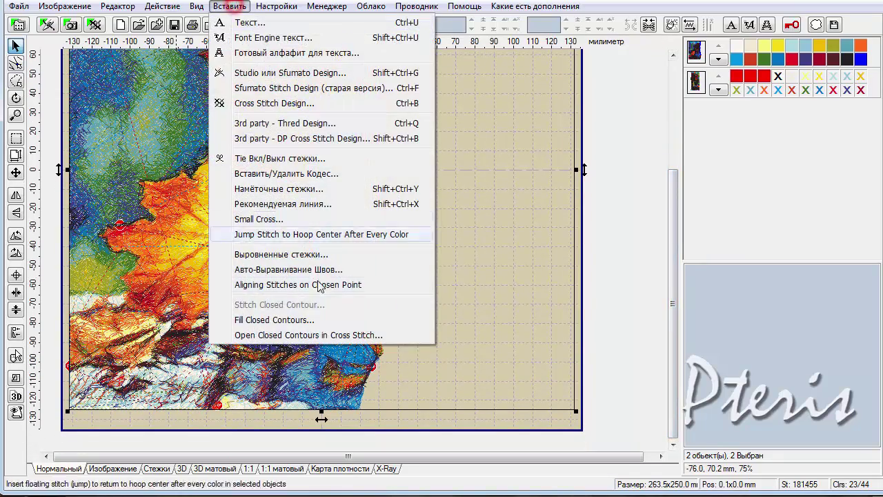
pyautogui.click(278, 285)
pyautogui.click(372, 398)
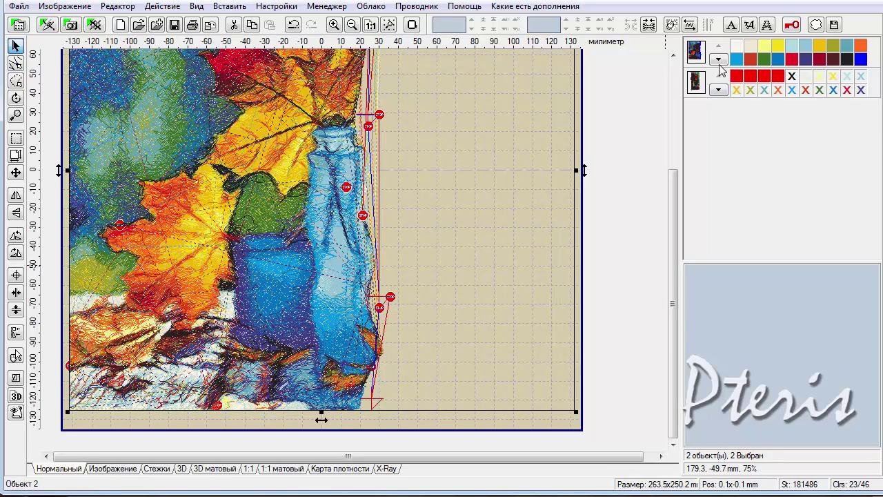
# Step: Run the color sort on the left part with a maximum difference of 1 to merge its blue alignment colors
pyautogui.click(718, 59)
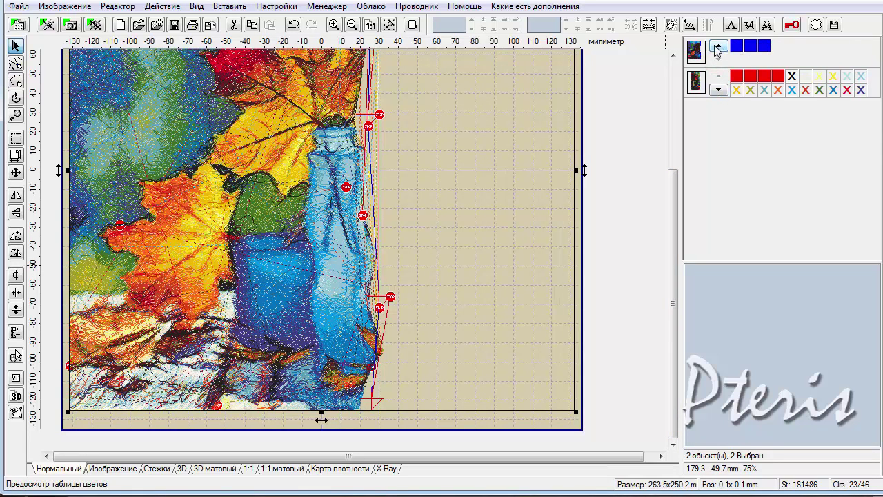
pyautogui.click(717, 47)
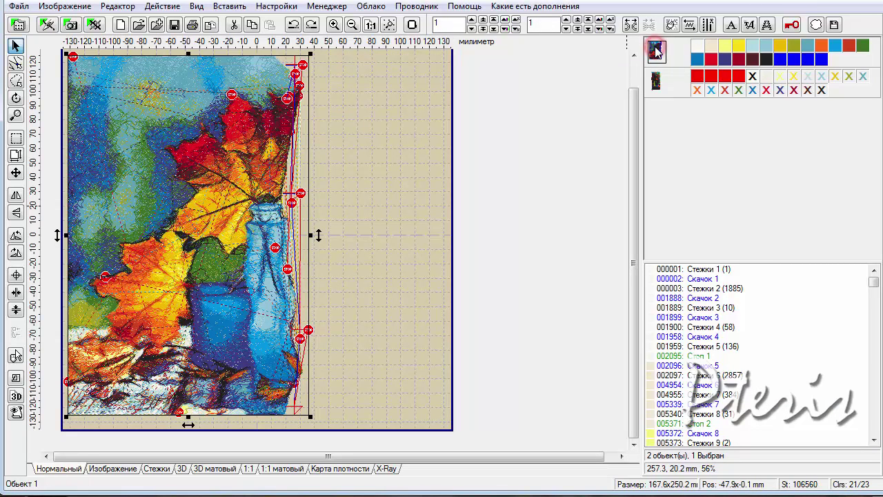
pyautogui.moveTo(655, 52)
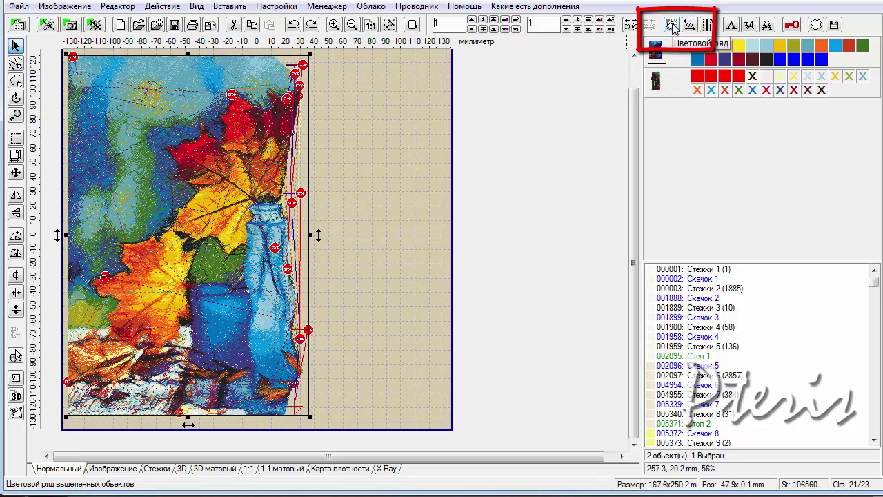
pyautogui.click(671, 26)
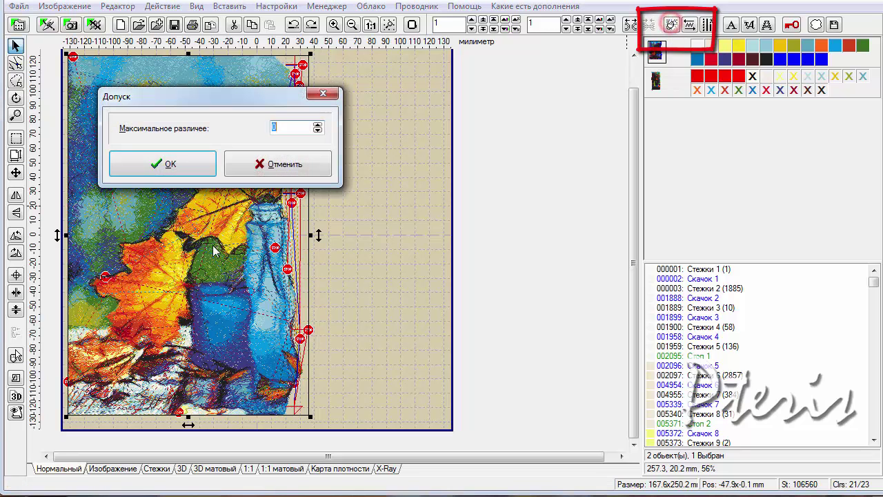
pyautogui.click(317, 124)
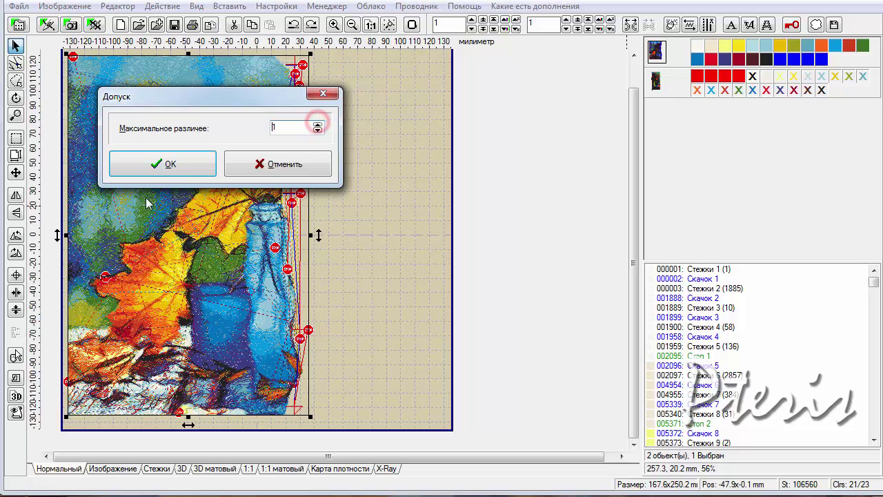
pyautogui.click(157, 164)
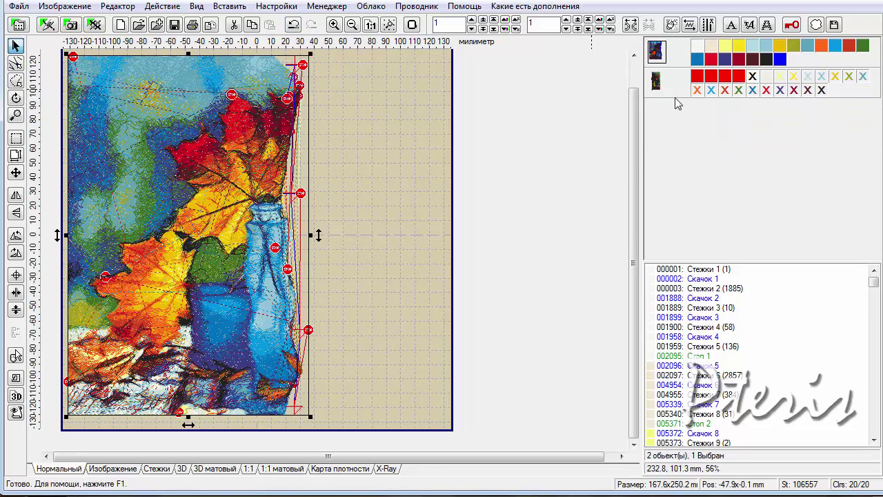
pyautogui.moveTo(781, 61)
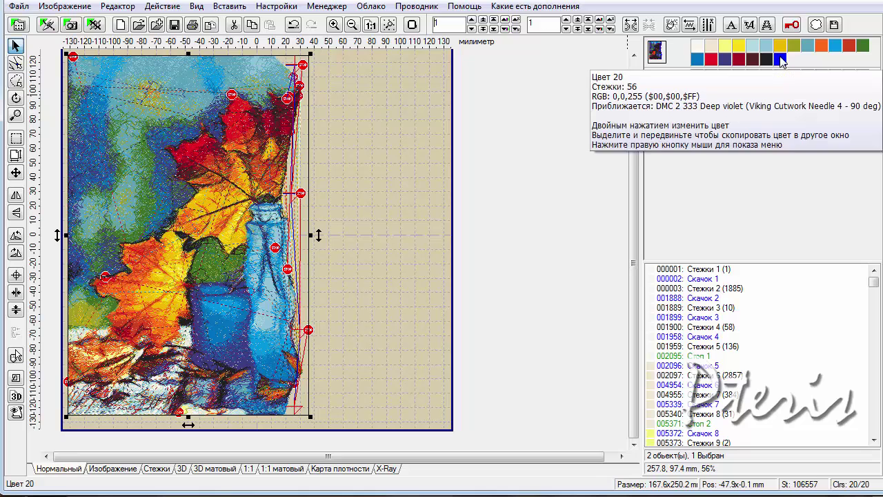
# Step: Run the color sort on the right part with a maximum difference of 1 to merge its red alignment colors
pyautogui.click(655, 81)
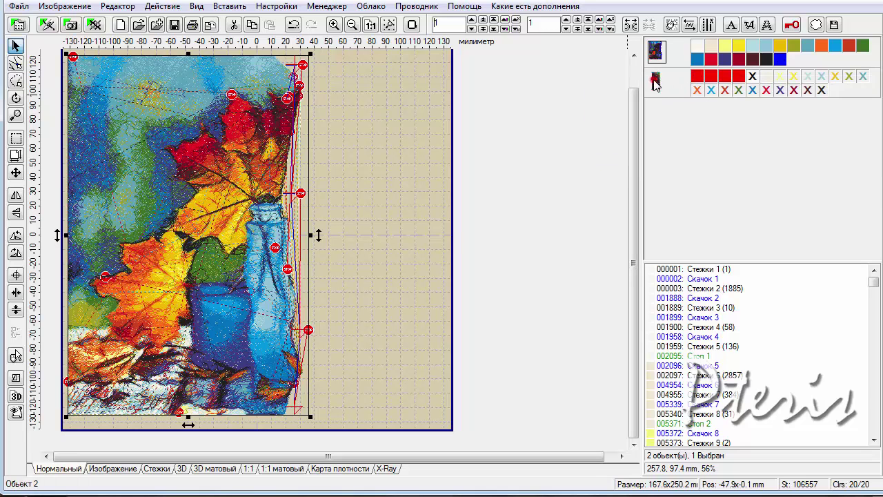
pyautogui.click(671, 25)
pyautogui.click(318, 125)
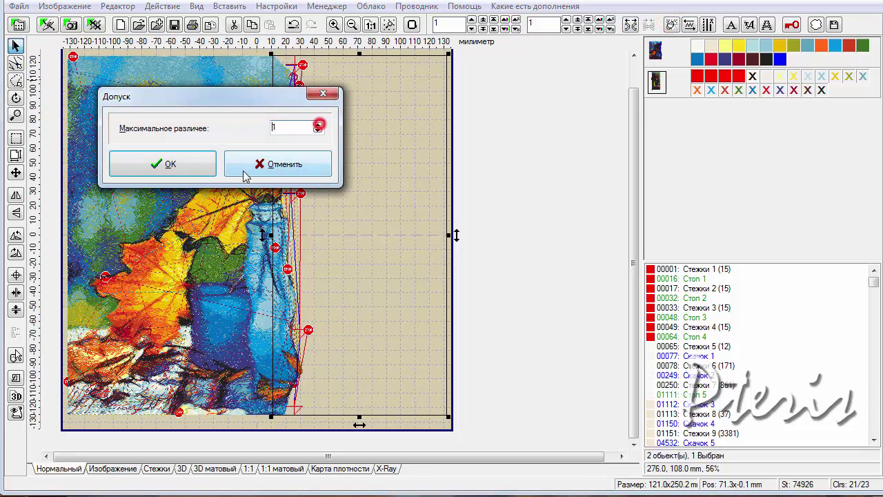
pyautogui.click(169, 164)
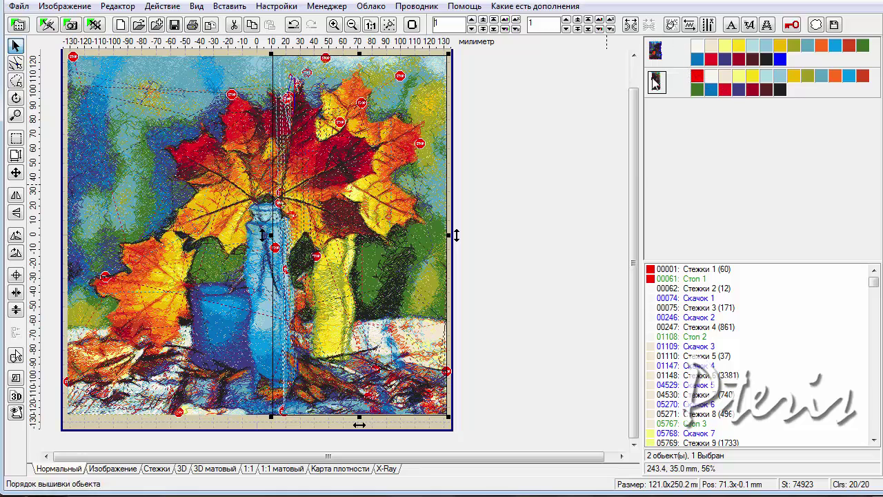
# Step: Save the two parts separately as Tajima DST files for the 270 x 270 mm hoop, and preview 10-34_2.dst and 10-34_1.dst
pyautogui.click(19, 6)
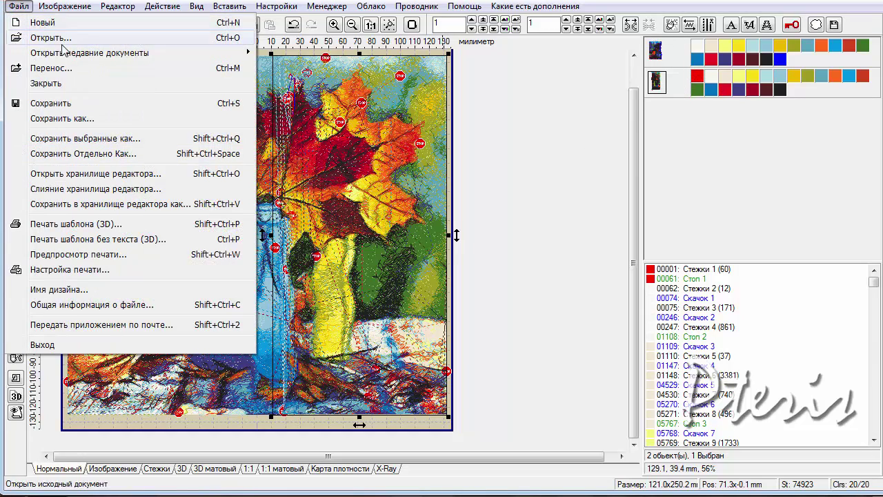
pyautogui.click(133, 155)
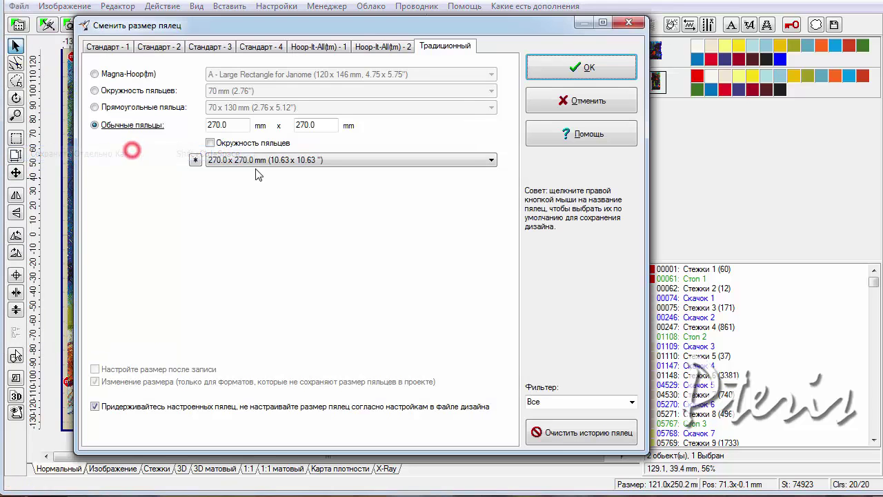
pyautogui.click(576, 73)
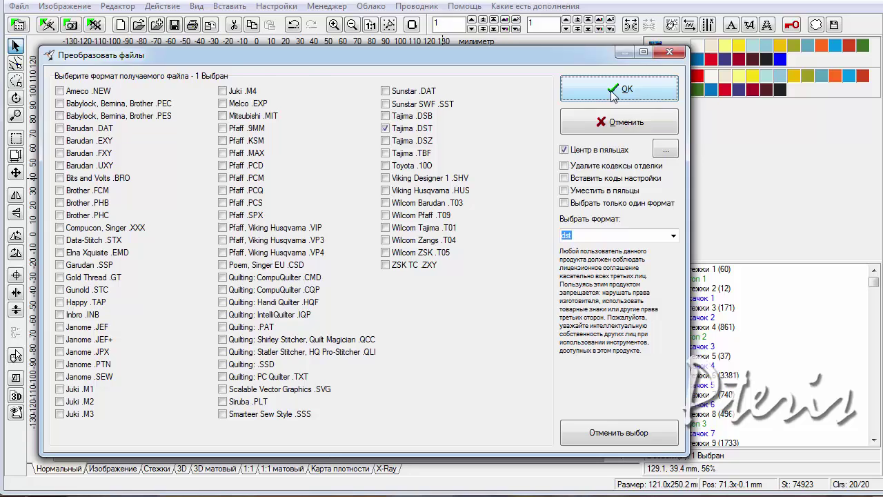
pyautogui.click(612, 91)
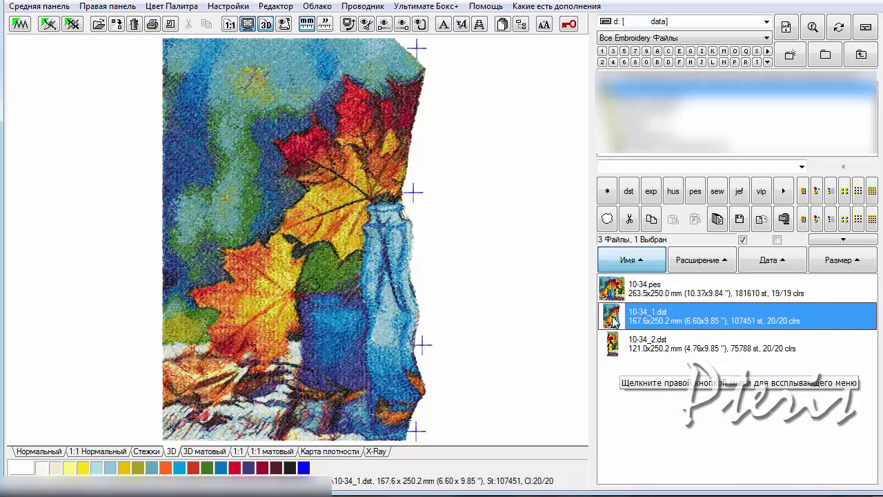
pyautogui.click(610, 349)
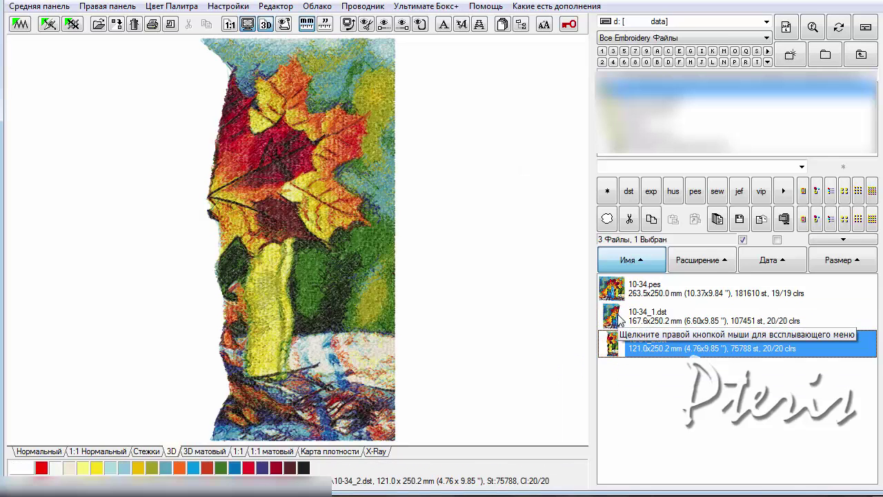
pyautogui.click(620, 317)
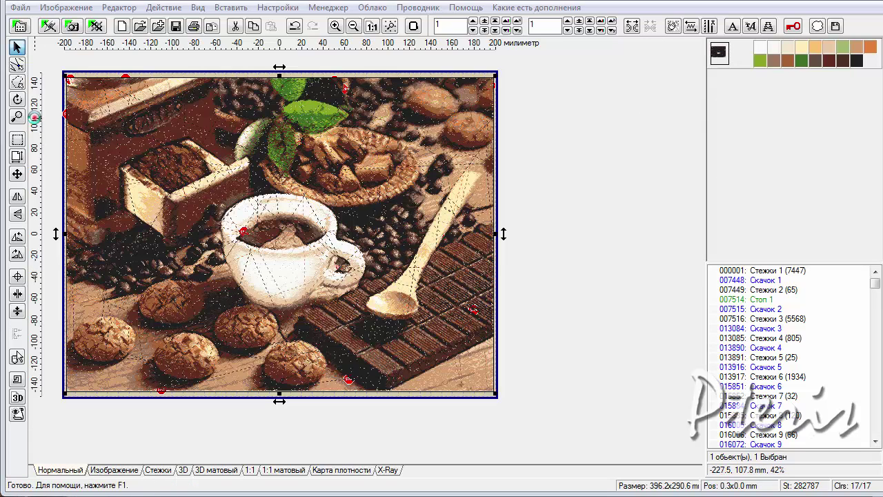
# Step: Place four vertical guide lines on the coffee design at about -90, -20, 20 and 90 mm
pyautogui.moveTo(34, 118); pyautogui.dragTo(314, 103)
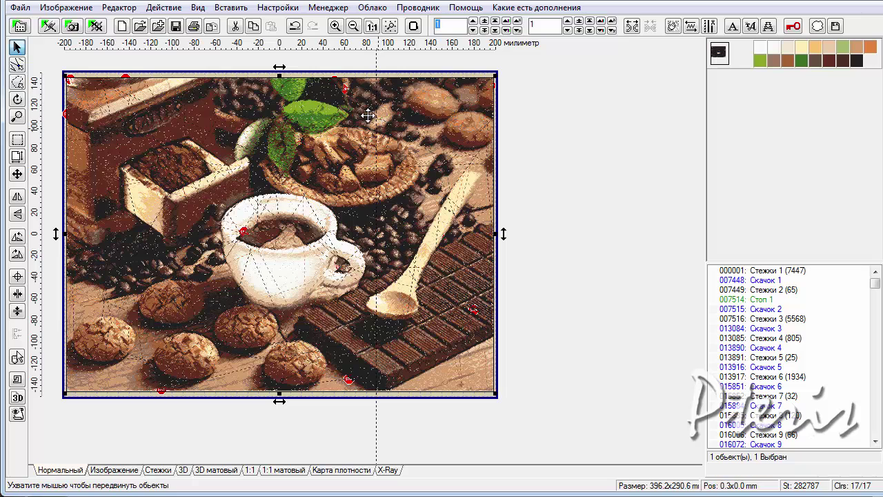
pyautogui.moveTo(35, 107); pyautogui.dragTo(208, 101)
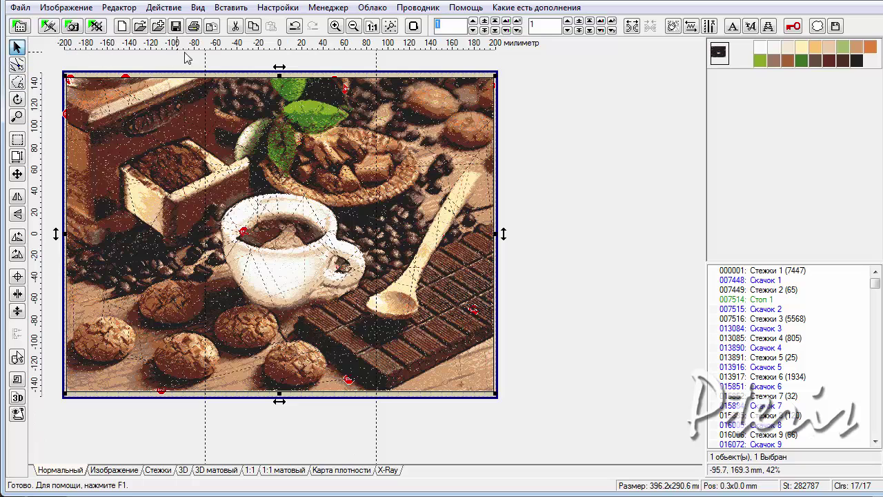
pyautogui.moveTo(32, 111); pyautogui.dragTo(261, 100)
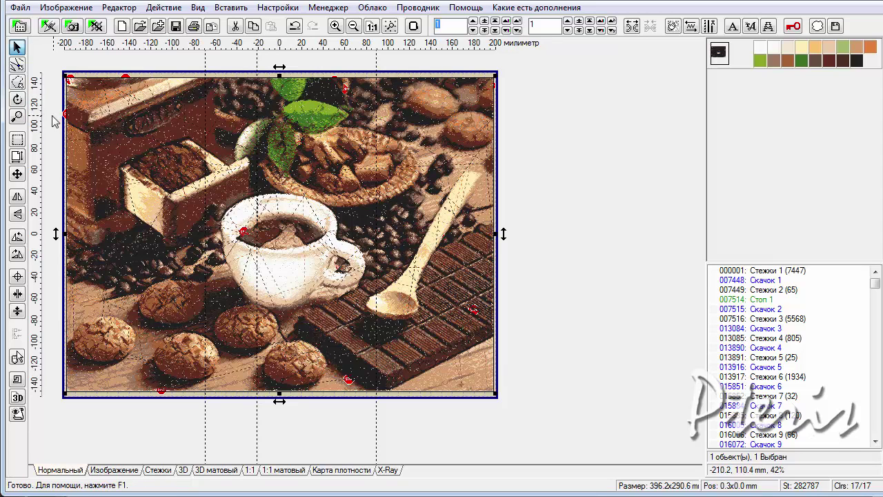
pyautogui.moveTo(32, 118); pyautogui.dragTo(312, 151)
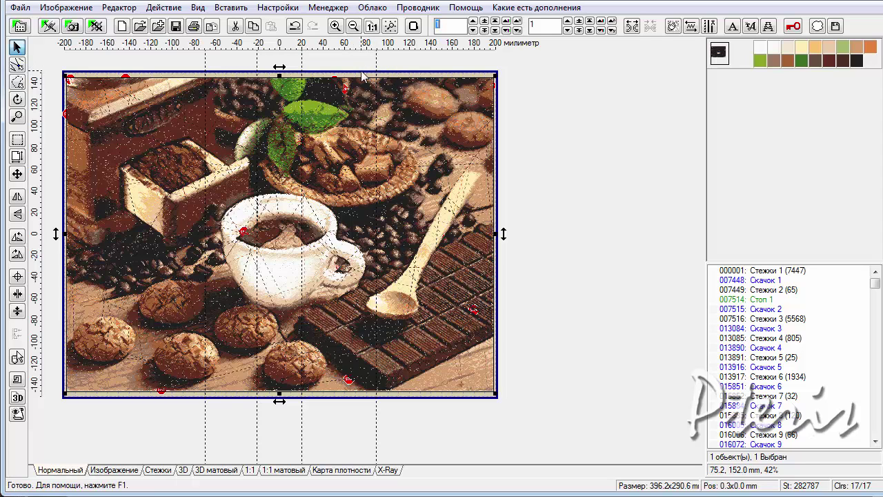
pyautogui.moveTo(205, 60); pyautogui.dragTo(182, 65)
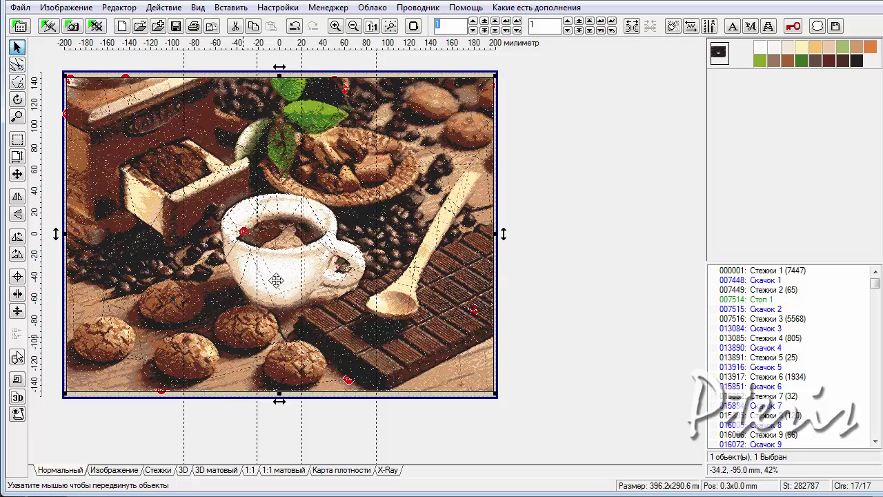
# Step: Start a polygonal selection outline beyond the coffee design's upper-left corner and trace it down the grinder's edge to the open drawer's tip
pyautogui.click(17, 84)
pyautogui.click(55, 57)
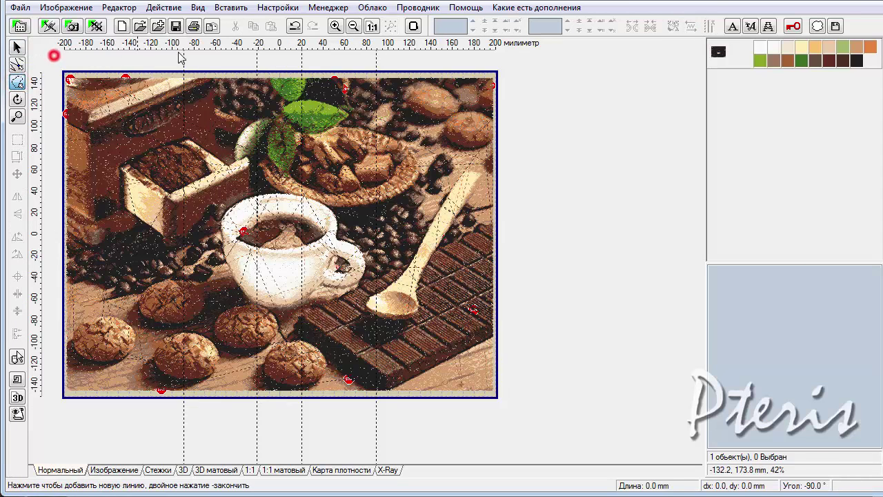
pyautogui.click(217, 62)
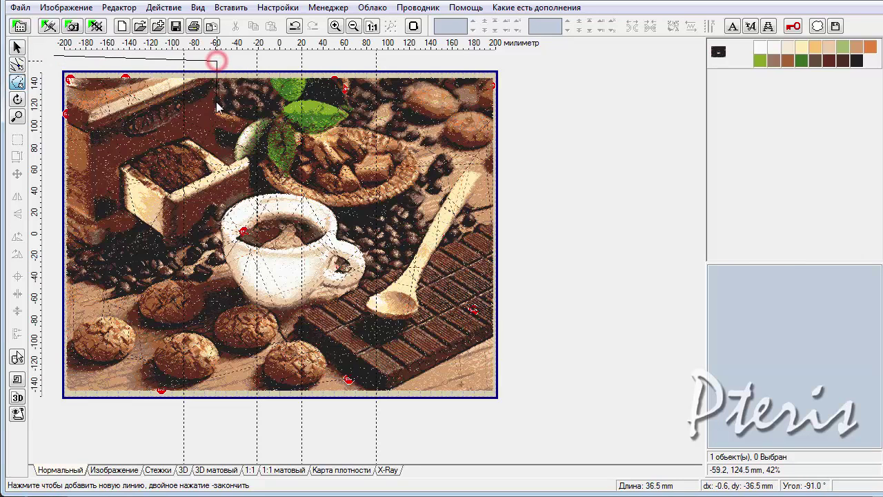
pyautogui.click(216, 109)
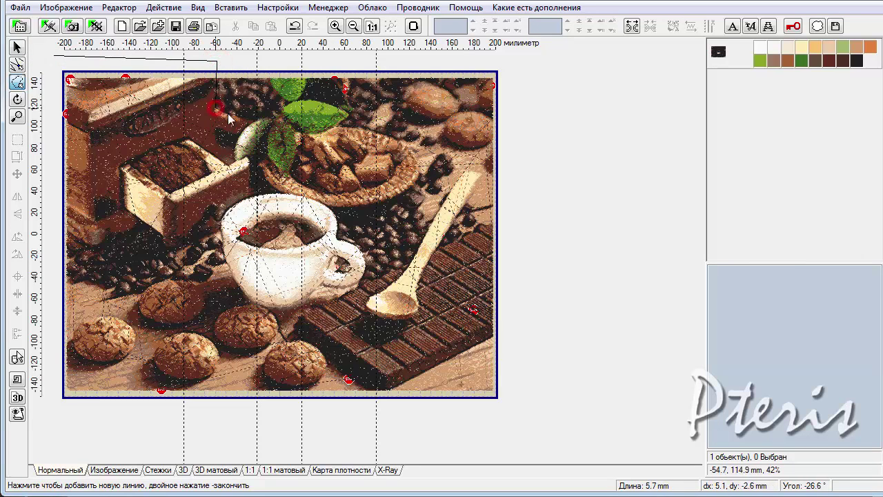
pyautogui.click(253, 126)
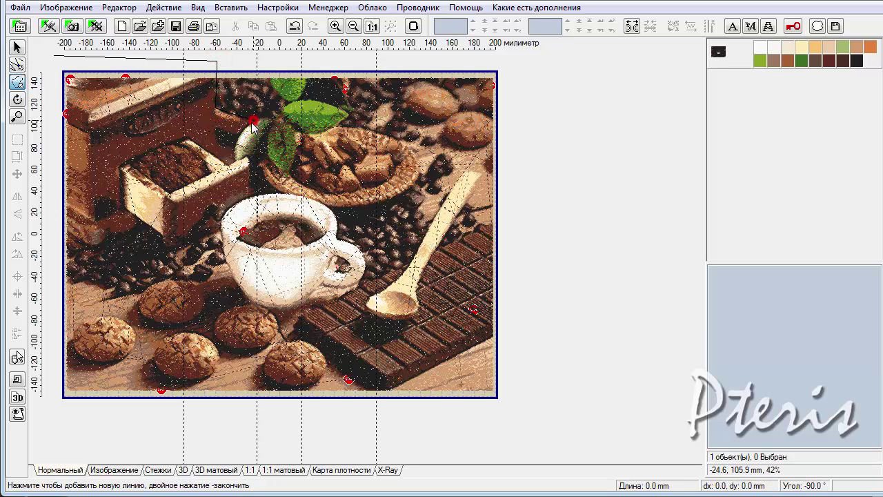
pyautogui.click(237, 134)
pyautogui.click(234, 153)
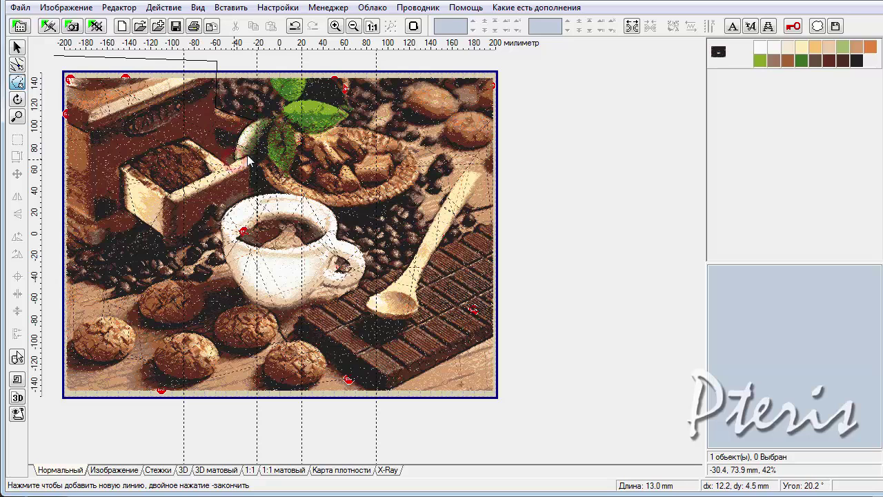
pyautogui.click(249, 160)
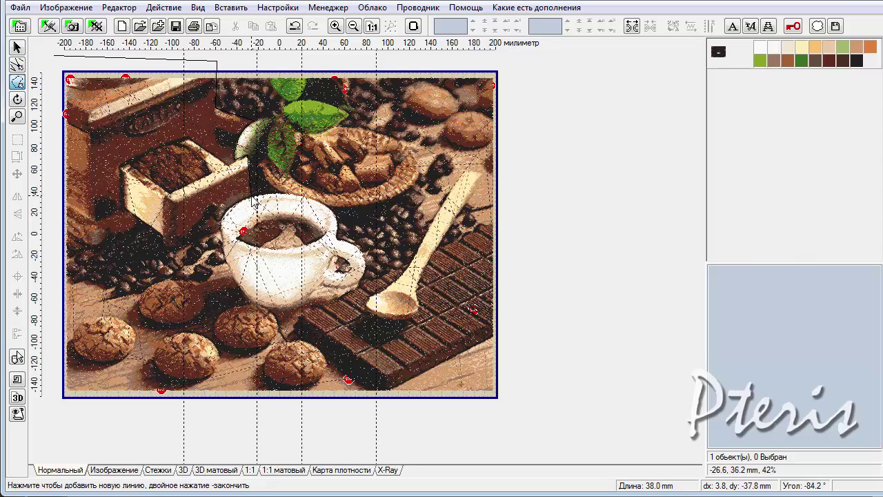
# Step: Continue the selection outline down the cup's left contour and around the cookies to just below the design's lower edge
pyautogui.click(238, 206)
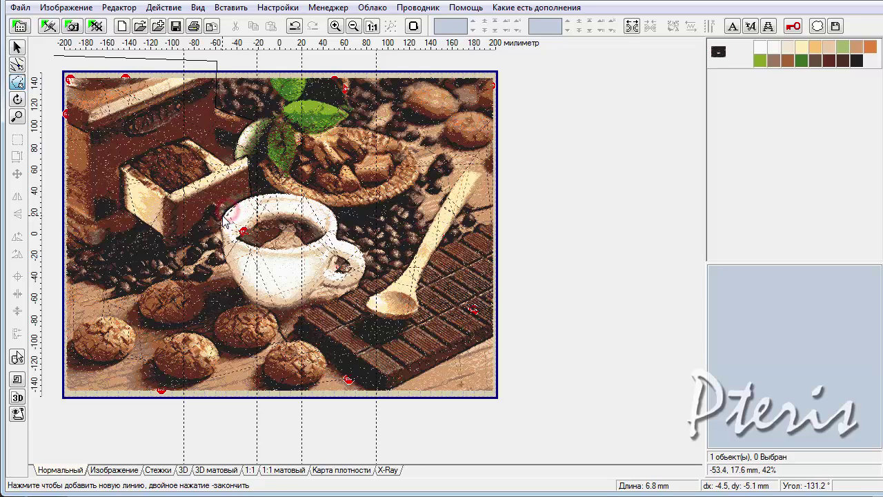
pyautogui.click(220, 222)
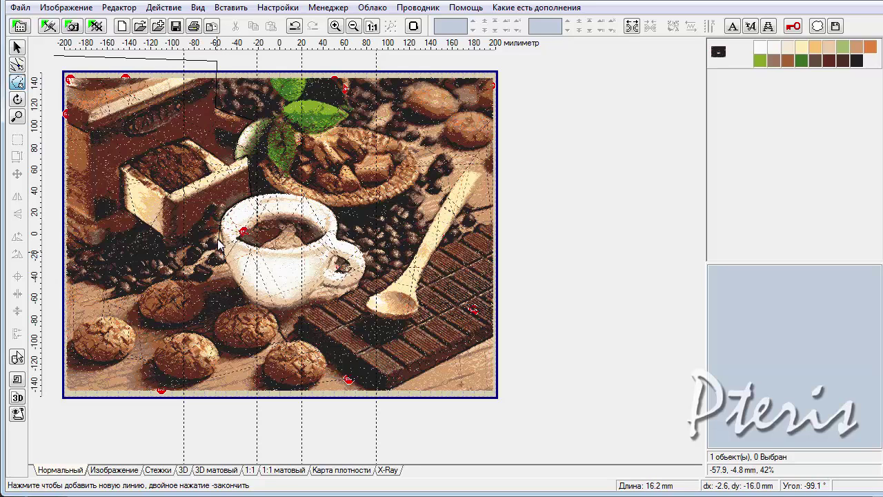
pyautogui.click(224, 260)
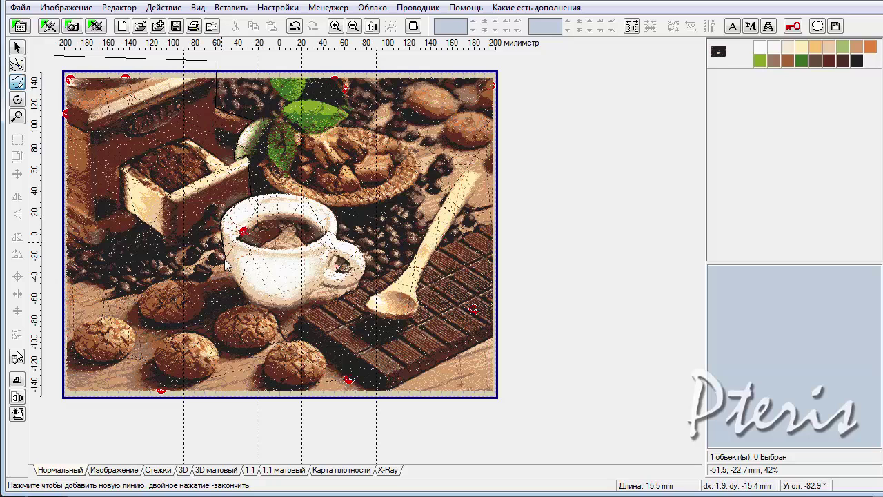
pyautogui.click(233, 278)
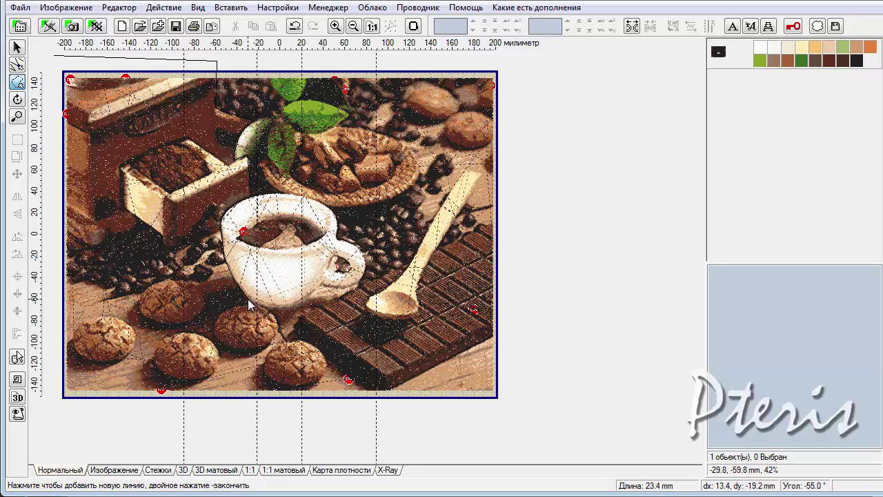
pyautogui.click(236, 304)
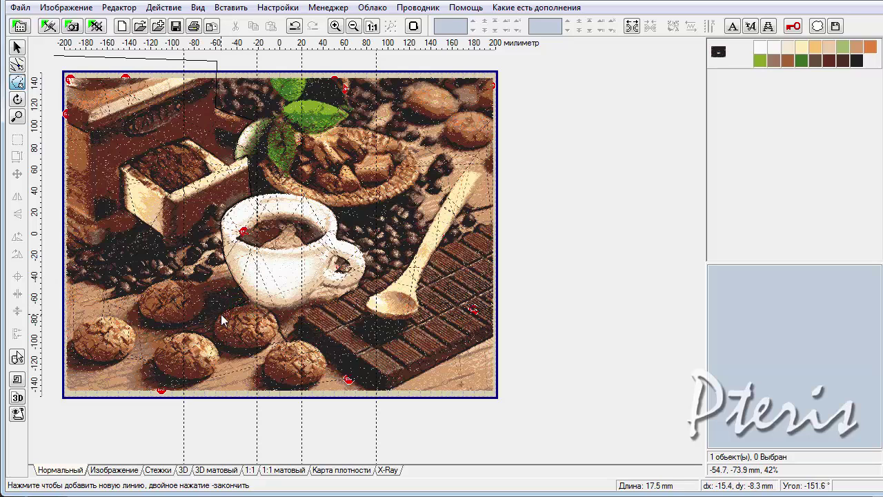
pyautogui.click(214, 325)
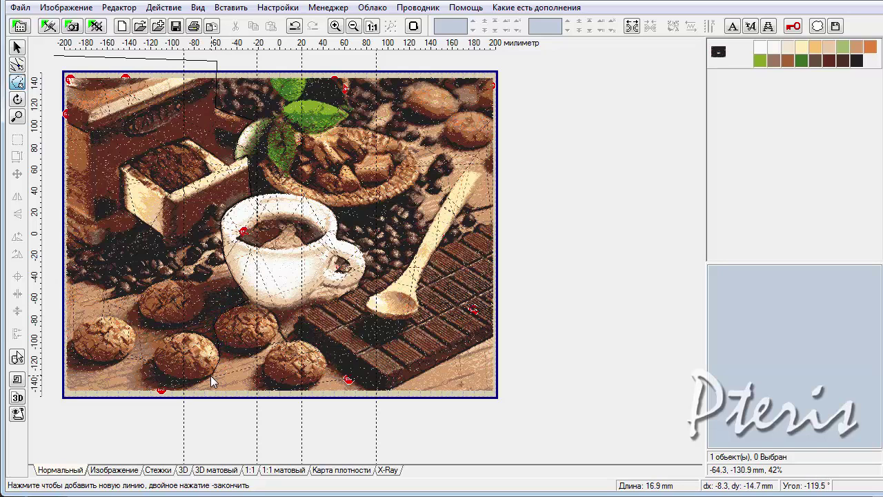
pyautogui.click(197, 411)
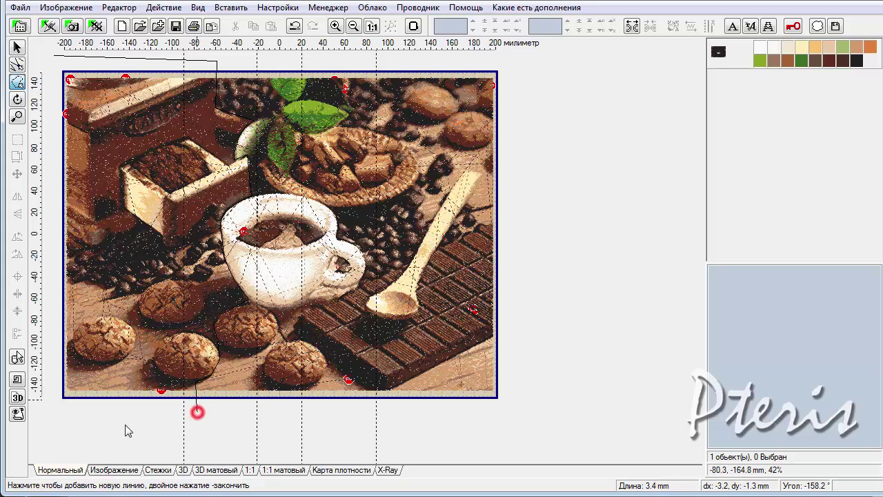
# Step: Close the selection outline around the outside of the design's left side to select the grinder section's stitches
pyautogui.click(73, 419)
pyautogui.click(46, 383)
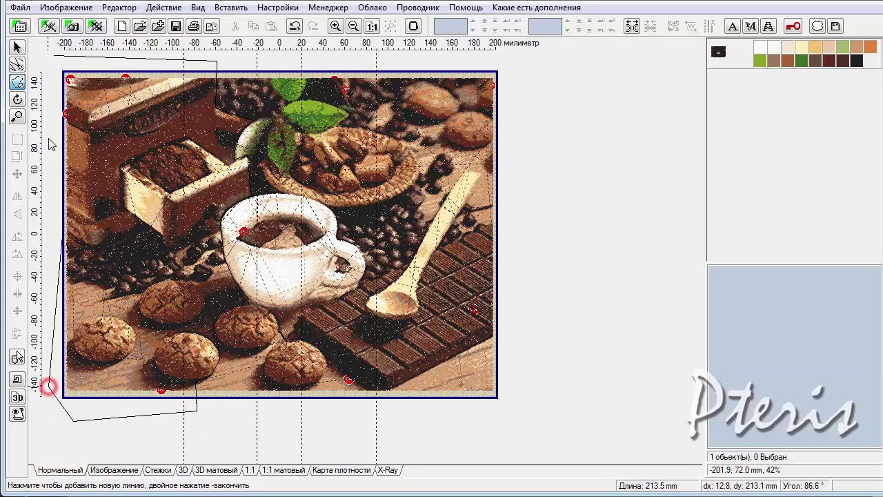
pyautogui.click(61, 58)
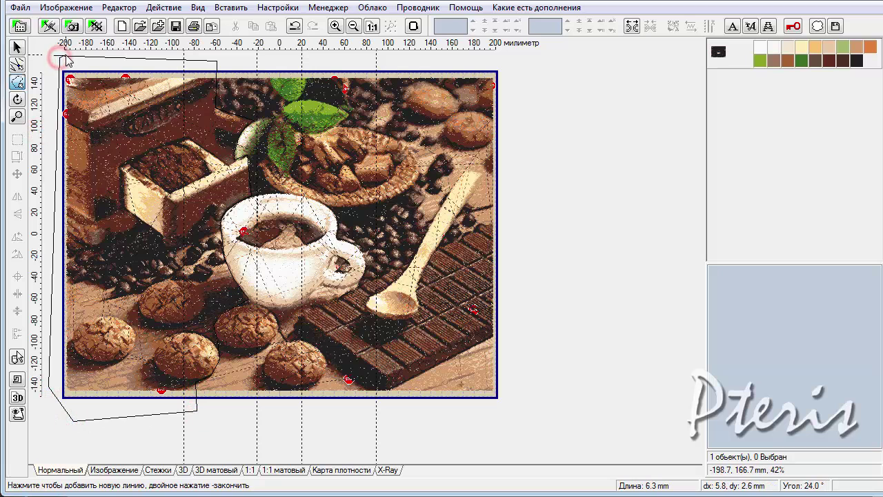
pyautogui.doubleClick(66, 60)
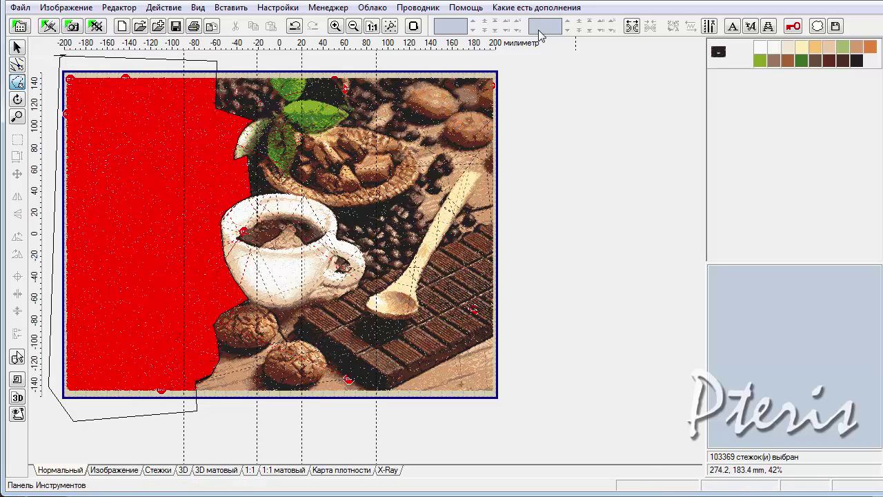
# Step: Split the selected left section into its own object and hide all of its colors
pyautogui.click(631, 27)
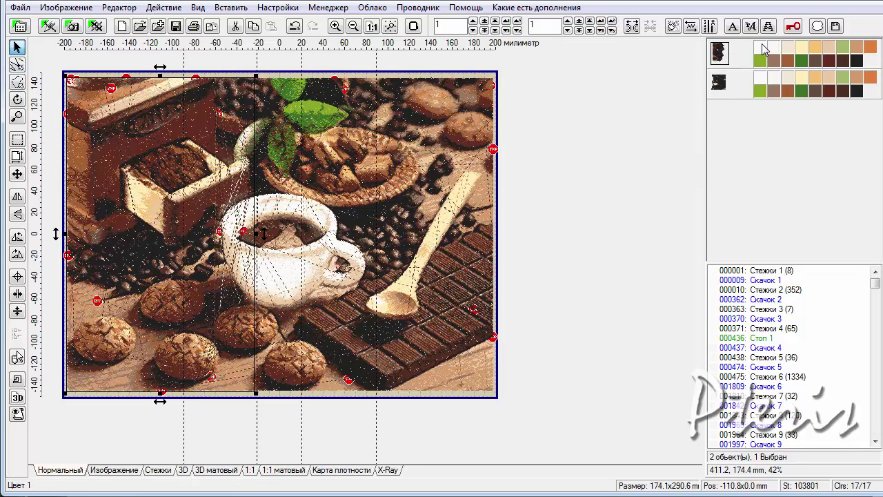
pyautogui.rightClick(764, 49)
pyautogui.click(733, 89)
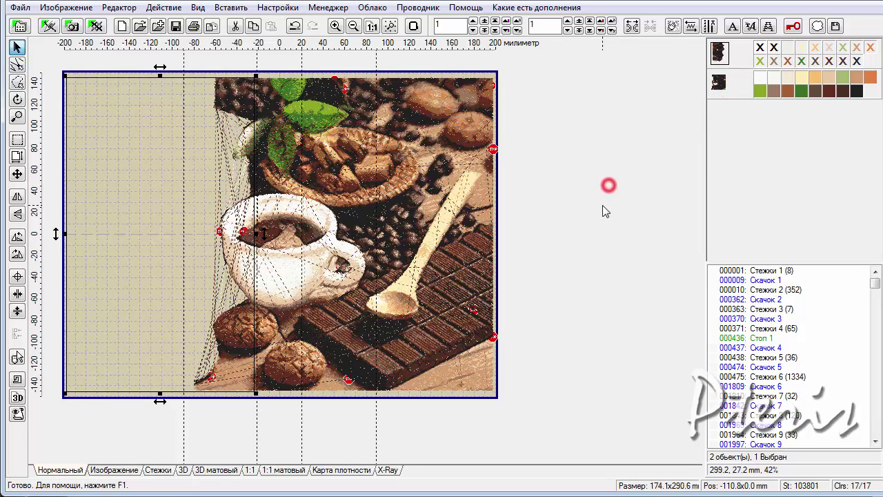
# Step: Start a new polygonal outline at the design's upper edge at about 64 mm and trace past the green leaf and through the sugar bowl to the cup
pyautogui.click(17, 82)
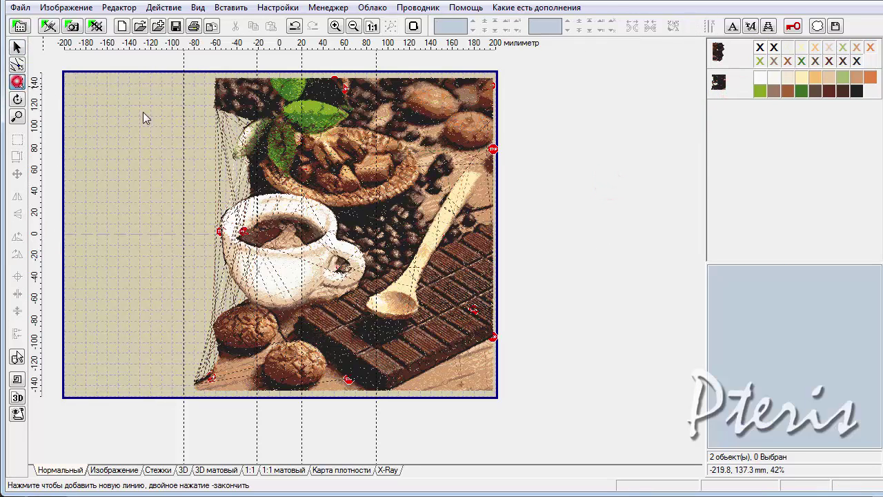
pyautogui.click(349, 77)
pyautogui.click(349, 118)
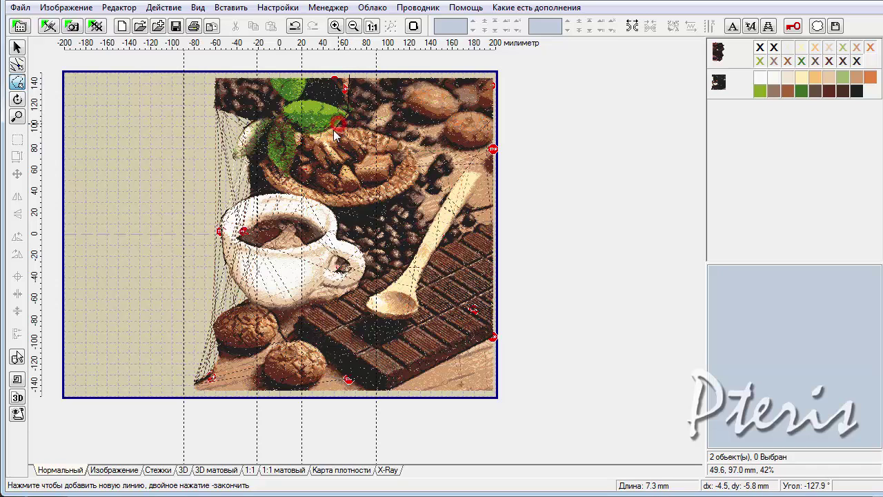
pyautogui.click(326, 138)
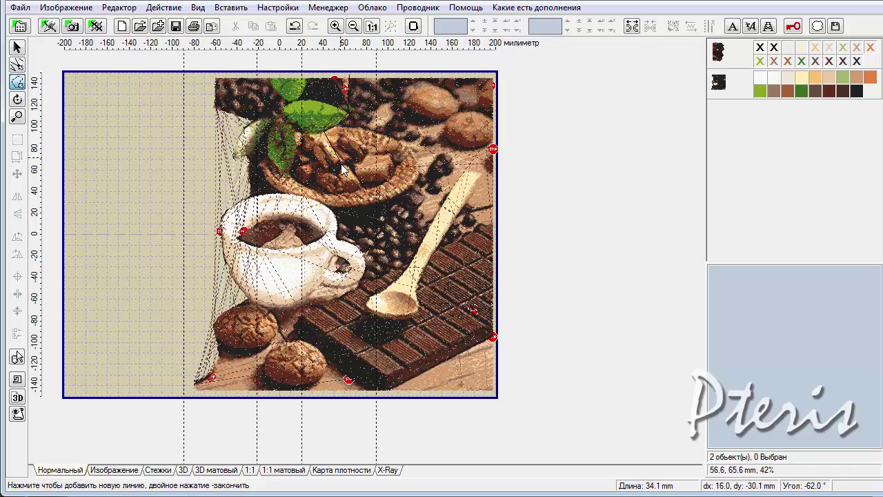
pyautogui.click(345, 166)
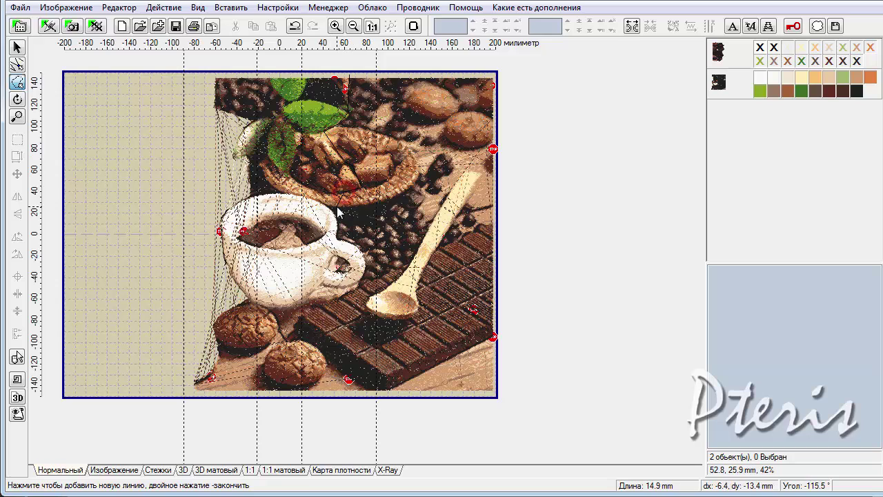
pyautogui.click(339, 230)
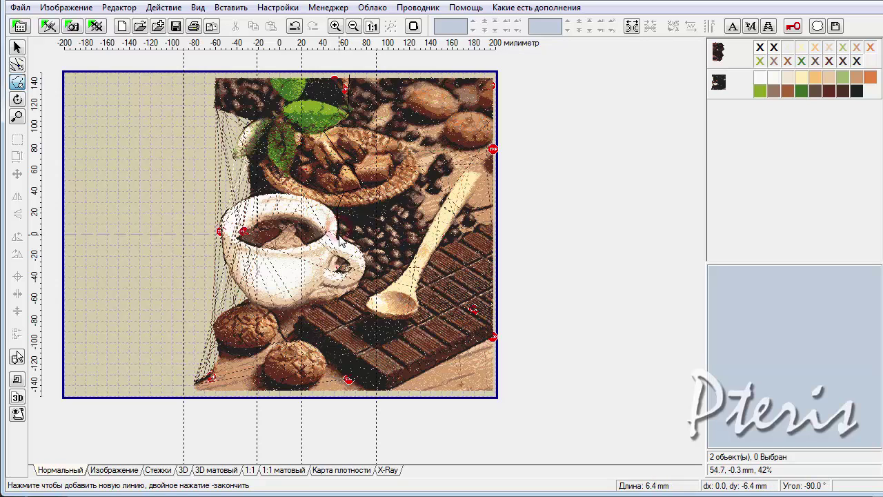
# Step: Trace the outline around the cup's handle, the chocolate corner and the lower cookie to just below the design
pyautogui.click(362, 251)
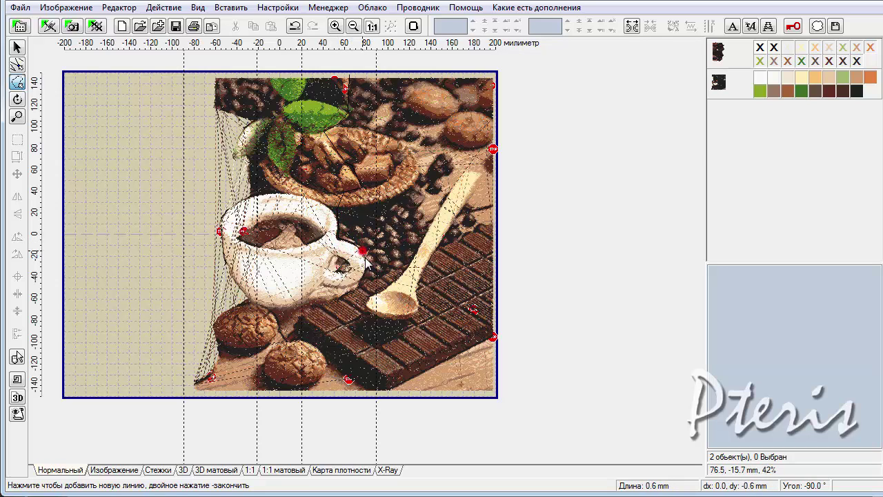
pyautogui.click(357, 293)
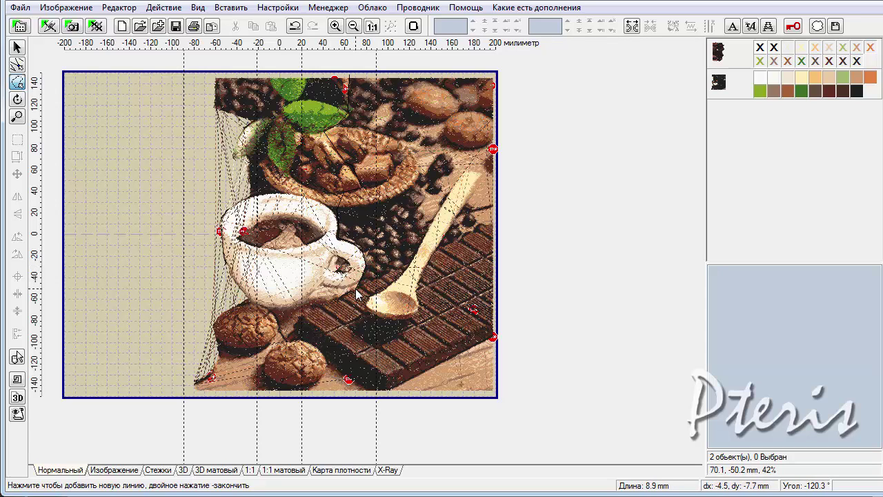
pyautogui.click(343, 302)
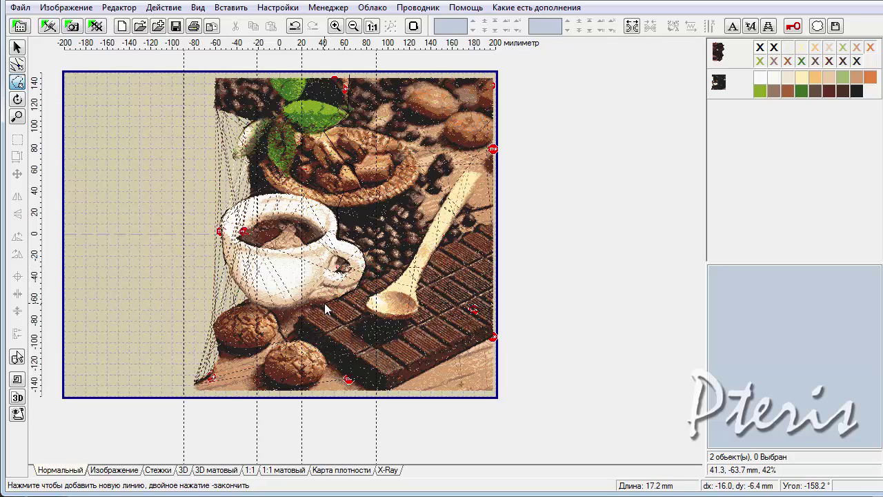
pyautogui.click(320, 306)
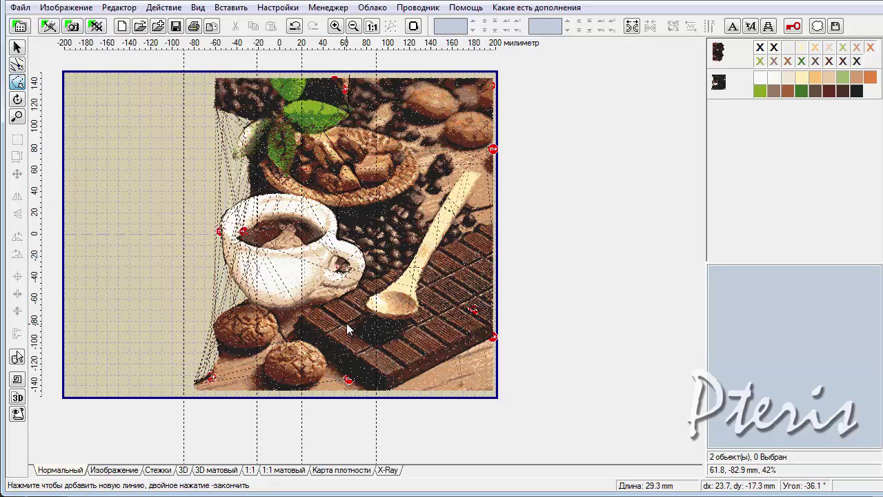
pyautogui.click(344, 329)
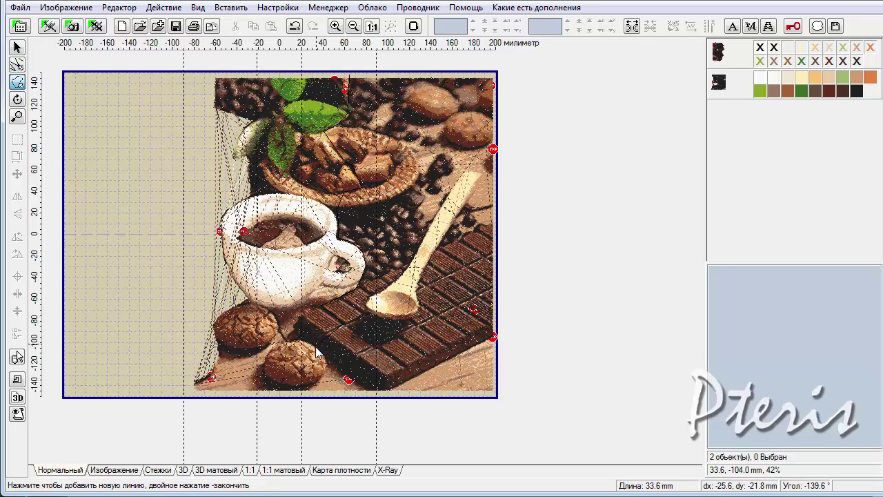
pyautogui.click(327, 377)
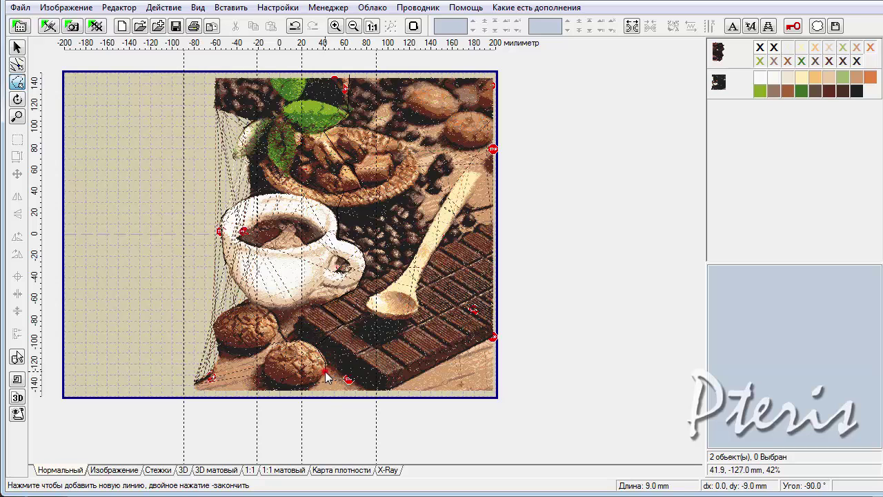
pyautogui.click(325, 406)
# Step: Close the outline around the outside of the design's right side and split the enclosed stitches into a separate object
pyautogui.click(523, 416)
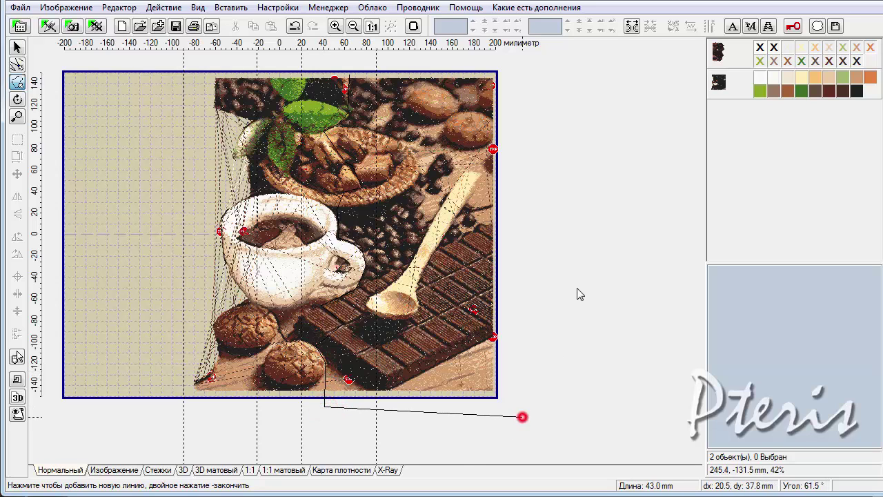
pyautogui.click(585, 167)
pyautogui.click(533, 69)
pyautogui.click(475, 66)
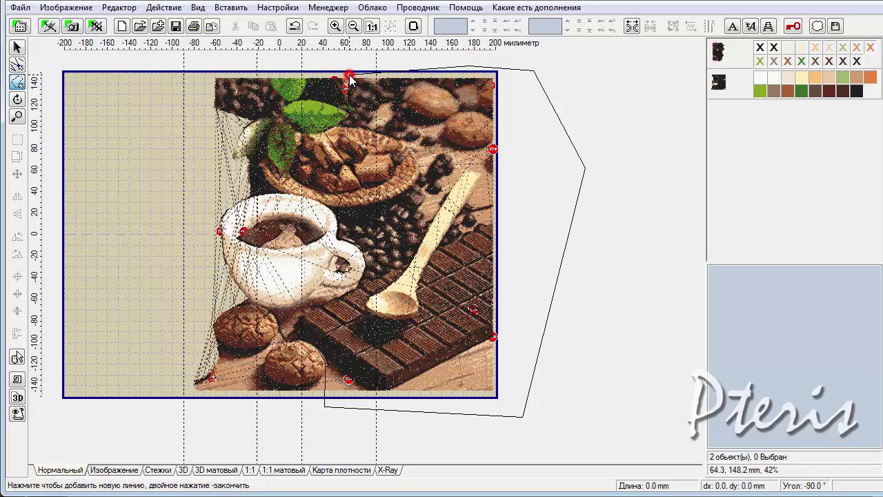
pyautogui.doubleClick(348, 82)
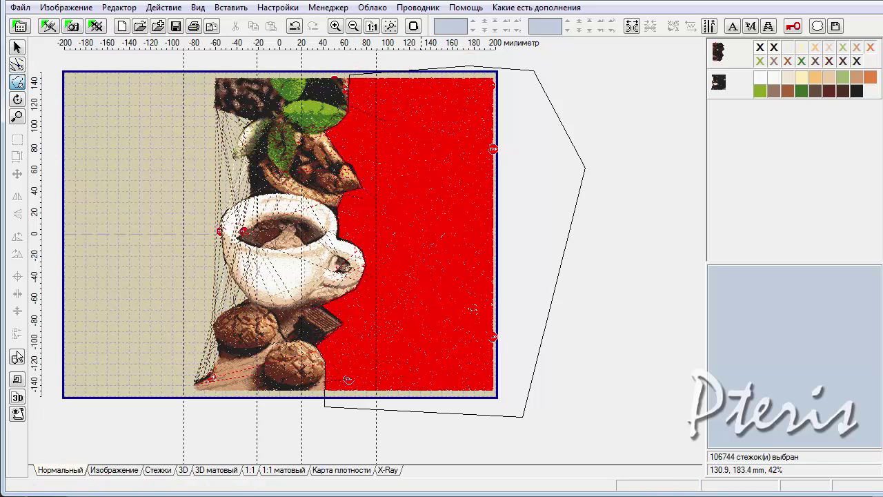
pyautogui.click(634, 26)
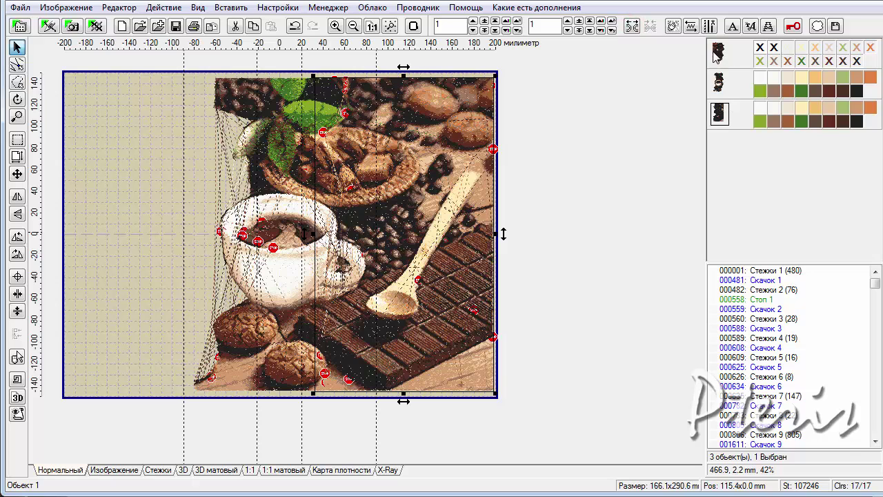
# Step: Check the size and extent of each of the three separated parts
pyautogui.click(718, 52)
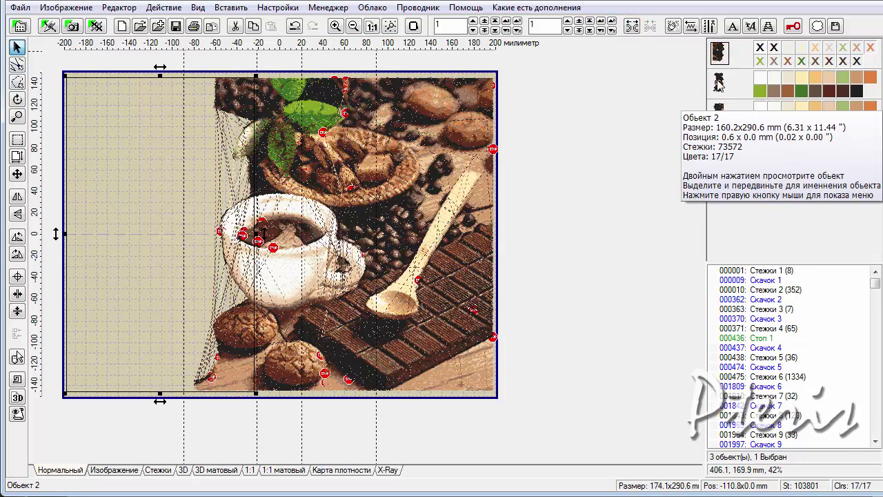
pyautogui.click(719, 83)
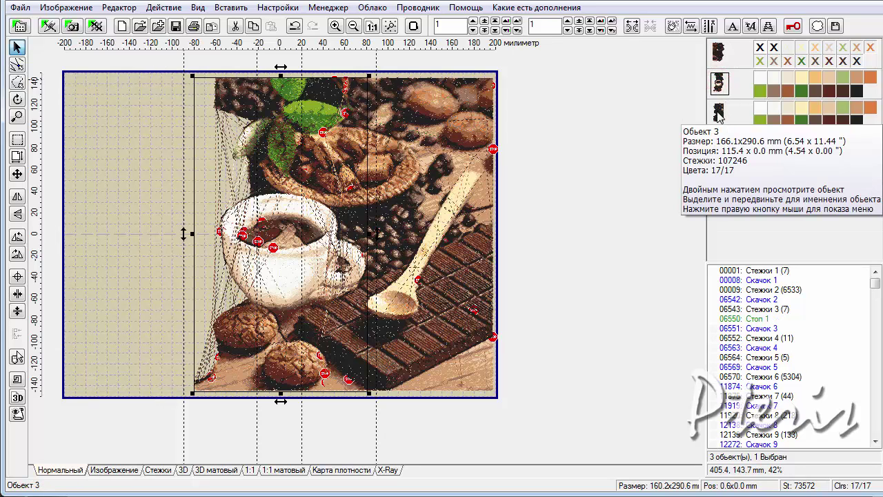
pyautogui.click(719, 116)
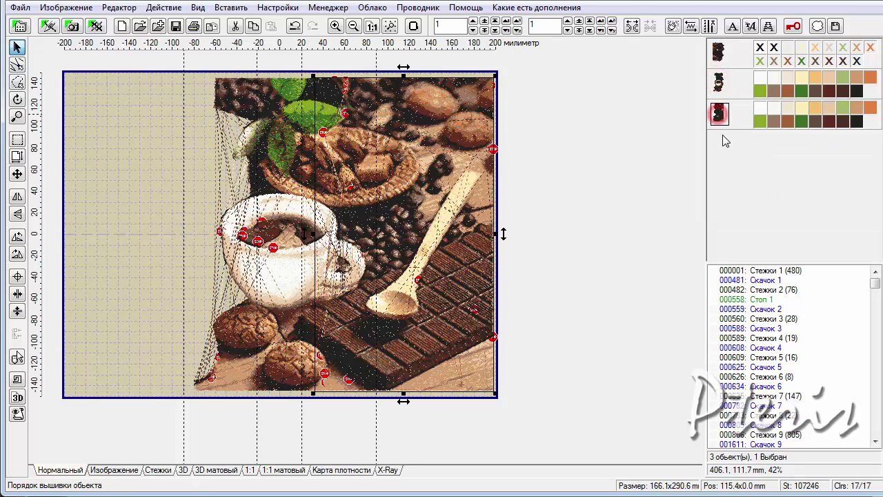
pyautogui.click(719, 83)
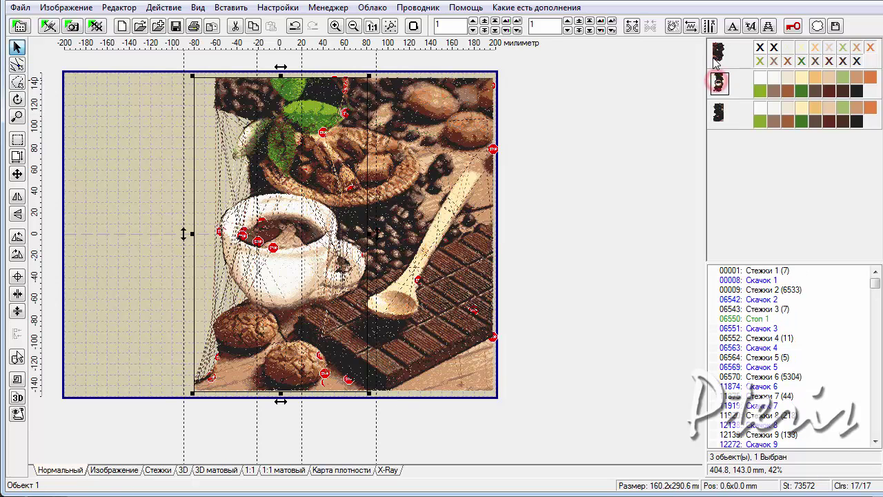
pyautogui.click(719, 54)
pyautogui.click(720, 117)
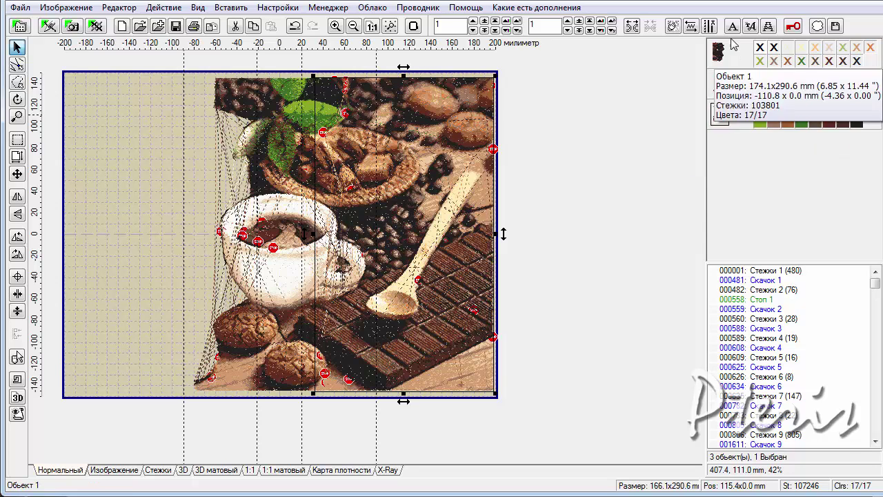
# Step: Hide all colors of the right part to isolate the middle part with the cup
pyautogui.rightClick(762, 109)
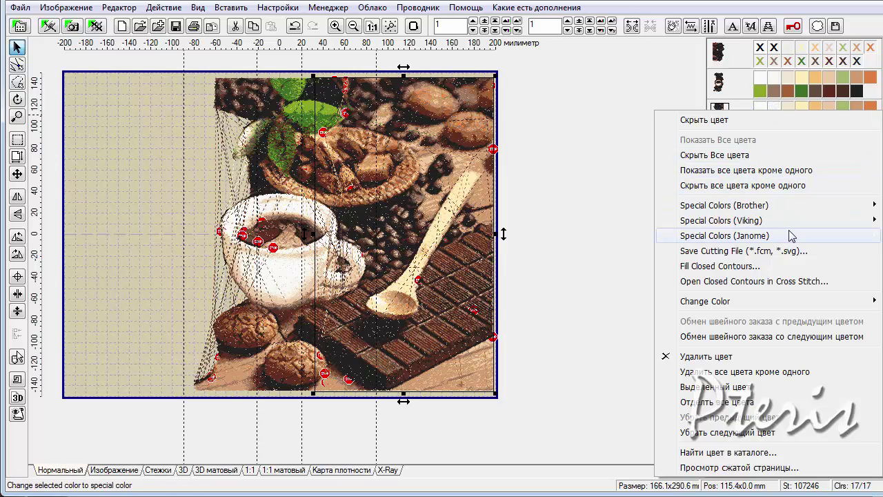
pyautogui.click(736, 156)
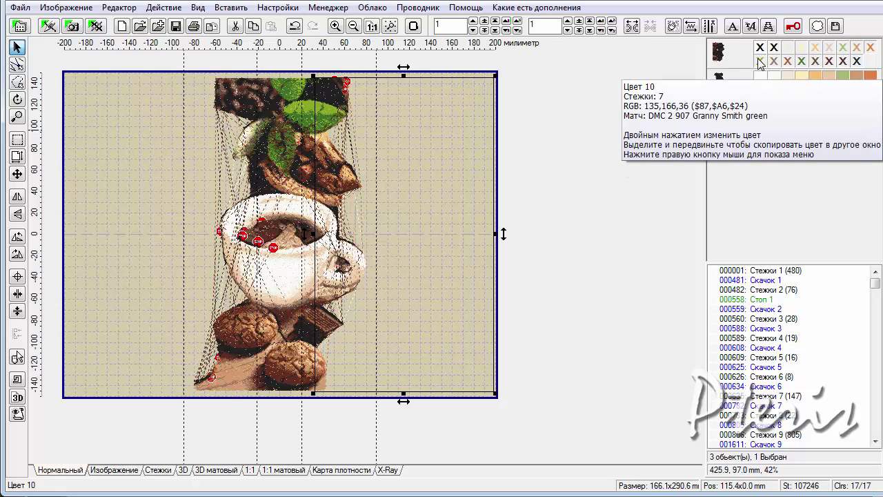
pyautogui.click(721, 83)
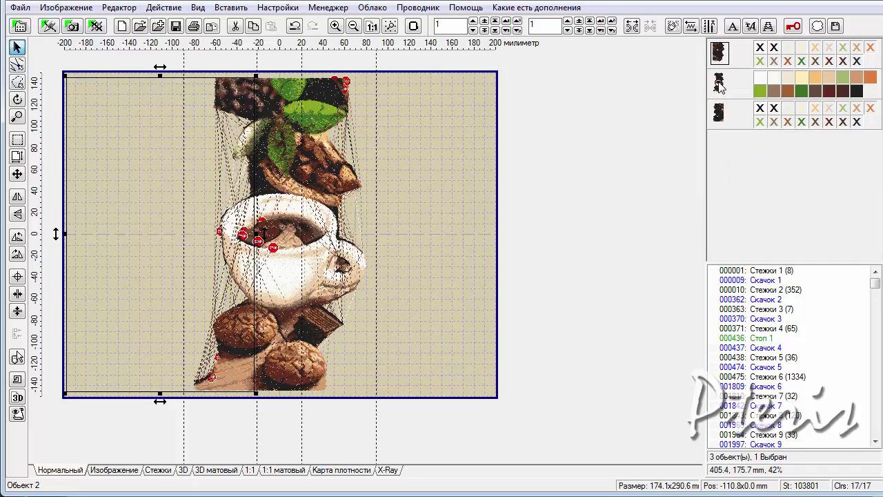
# Step: Insert aligning stitches into the left and middle parts at a chosen point on the coffee beans near the seam's upper end, about (-51, 131) mm
pyautogui.moveTo(719, 83)
pyautogui.mouseDown()
pyautogui.moveTo(721, 69)
pyautogui.moveTo(736, 97)
pyautogui.mouseUp()
pyautogui.keyDown('ctrl'); pyautogui.click(719, 85); pyautogui.keyUp('ctrl')
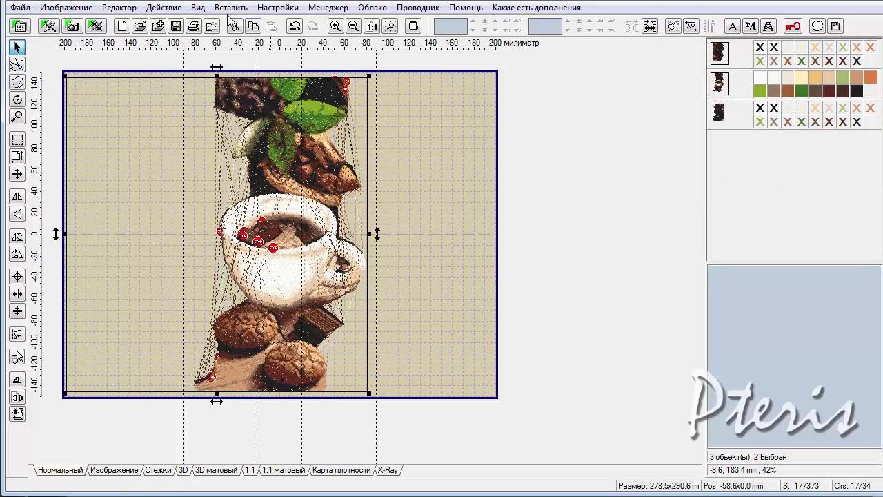
pyautogui.click(226, 9)
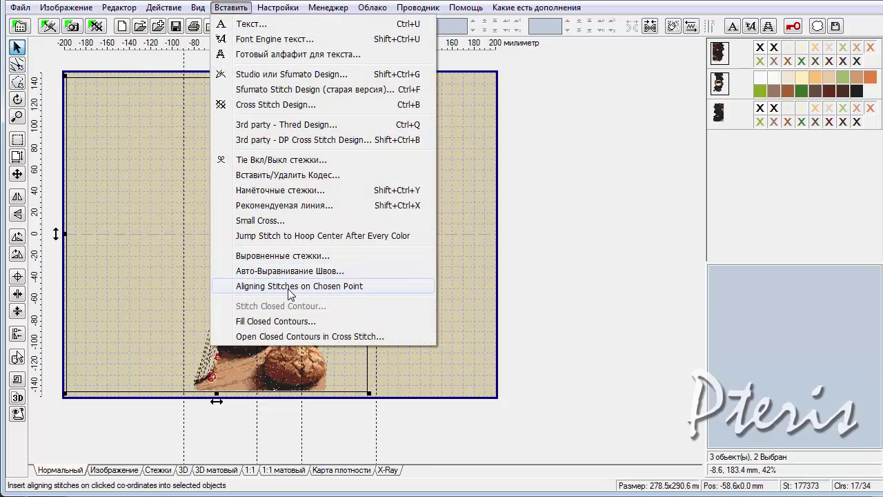
pyautogui.click(355, 291)
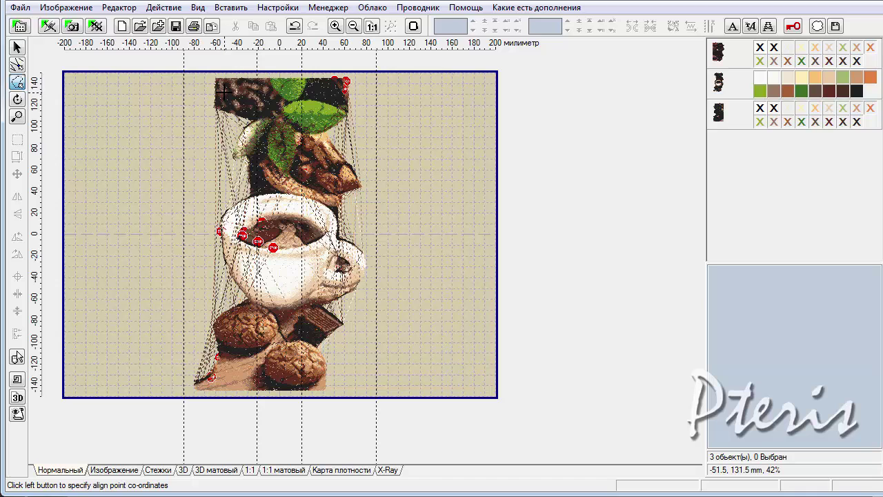
pyautogui.click(224, 91)
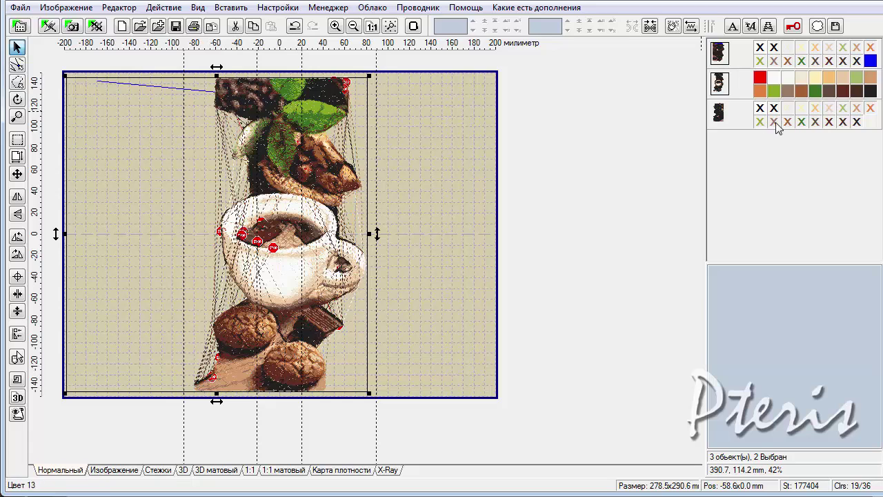
# Step: Insert aligning stitches into the left and middle parts at a point on the cup's left edge, about (-50, 7) mm
pyautogui.click(721, 56)
pyautogui.keyDown('ctrl'); pyautogui.click(720, 88); pyautogui.keyUp('ctrl')
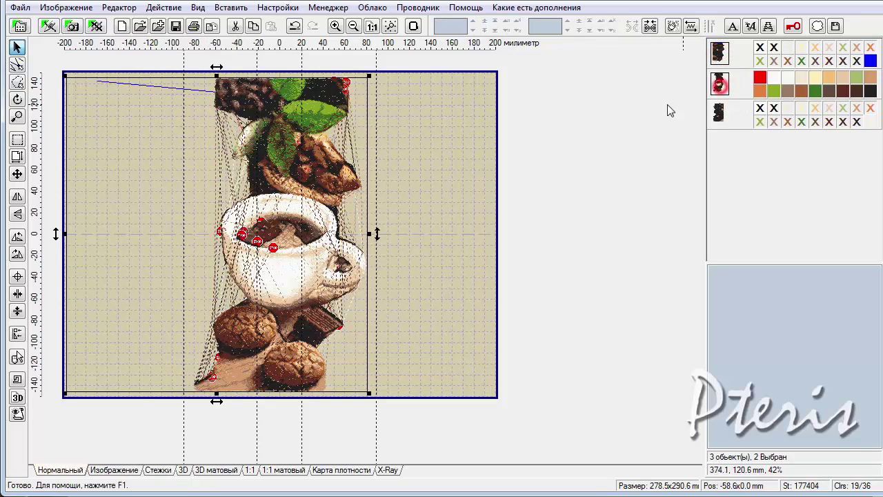
pyautogui.click(225, 8)
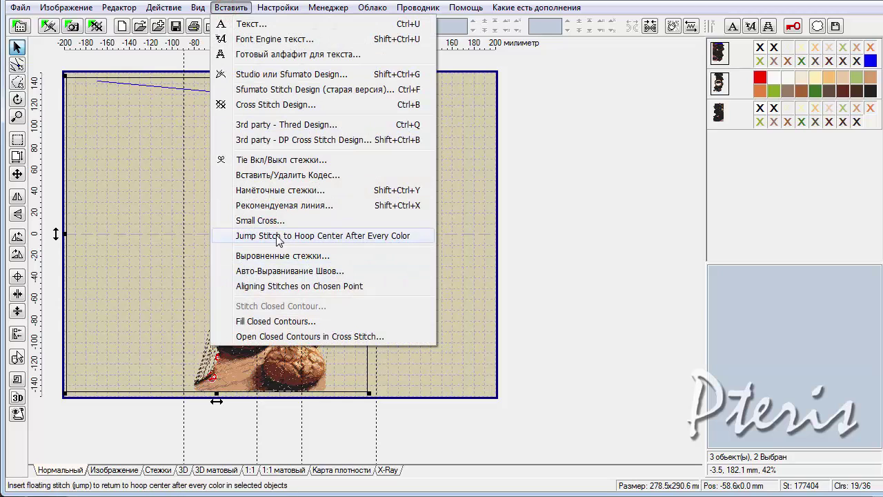
pyautogui.click(273, 286)
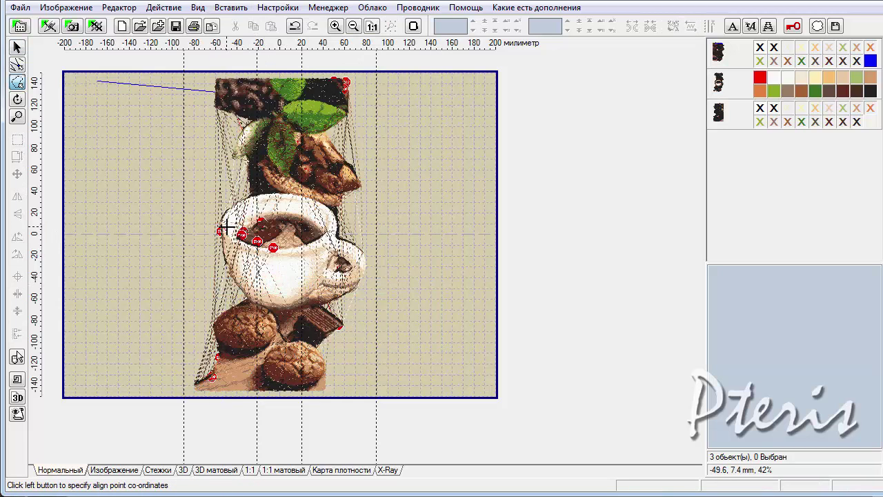
pyautogui.click(228, 227)
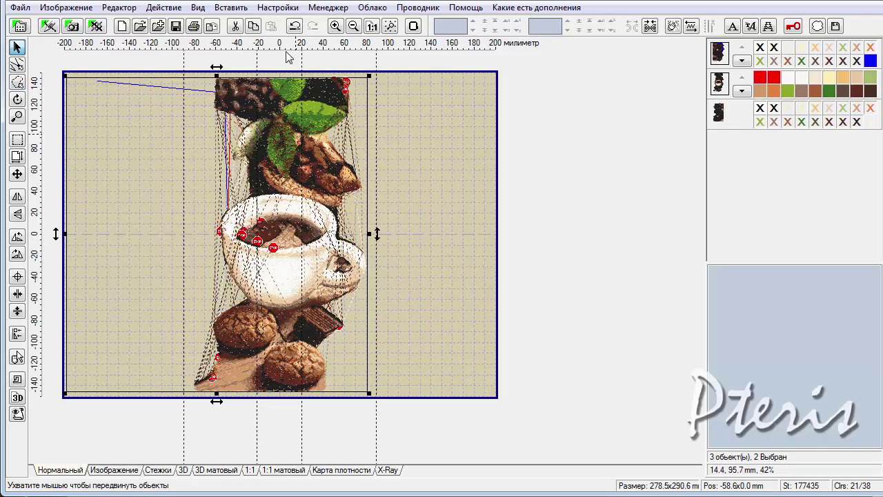
# Step: Insert a third set of aligning stitches for the left and middle parts at the seam's lower end, below the cookies
pyautogui.click(231, 8)
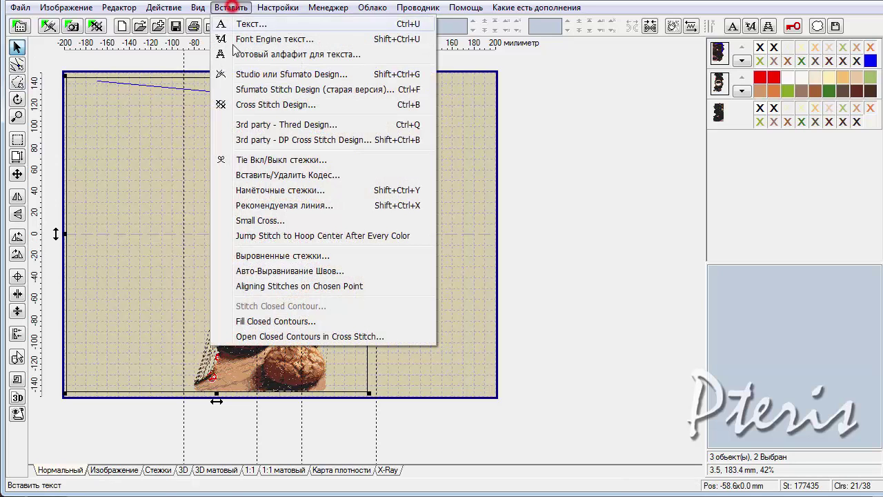
pyautogui.click(269, 287)
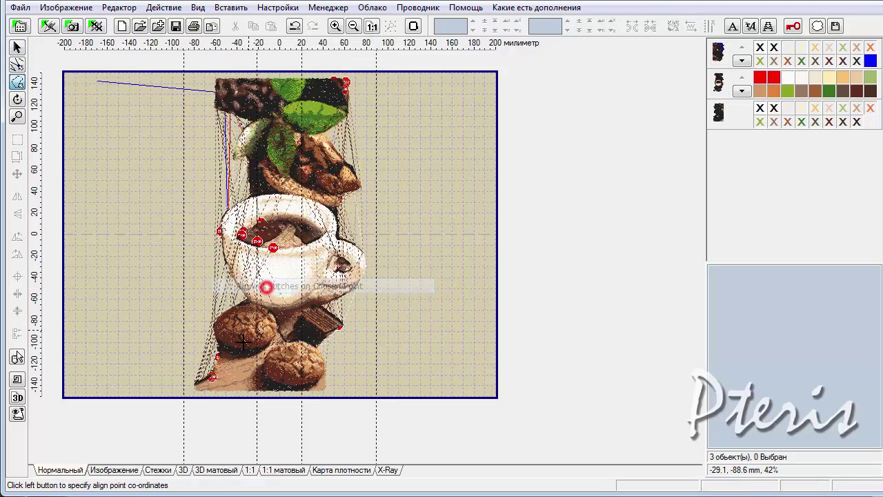
pyautogui.click(217, 383)
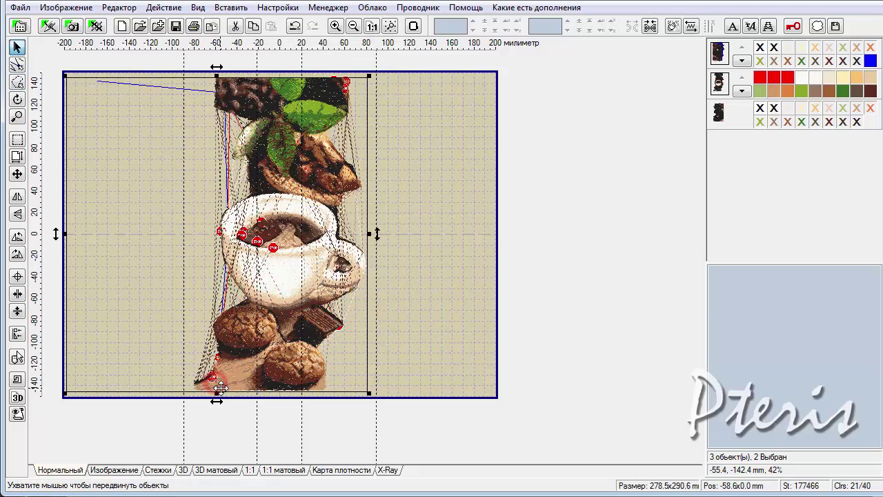
# Step: Insert aligning stitches into the middle and right parts at a chosen point beside the upper green leaves
pyautogui.keyDown('ctrl'); pyautogui.click(720, 115); pyautogui.keyUp('ctrl')
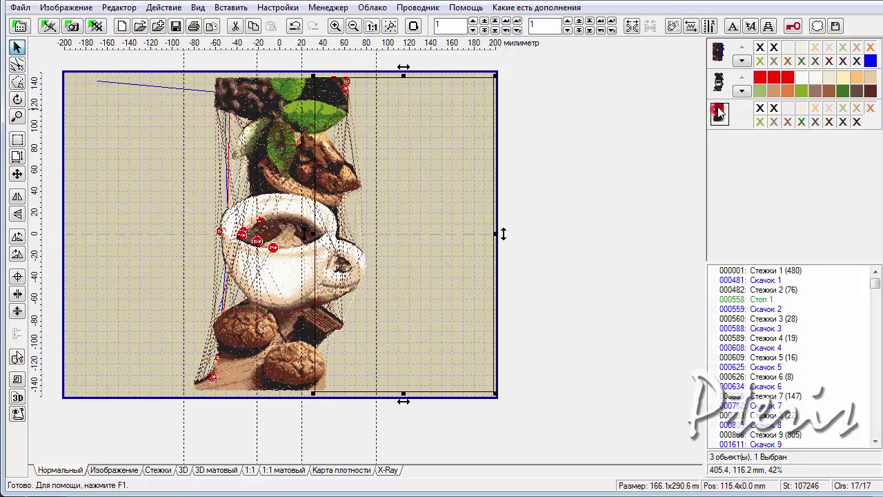
pyautogui.keyDown('ctrl'); pyautogui.click(721, 87); pyautogui.keyUp('ctrl')
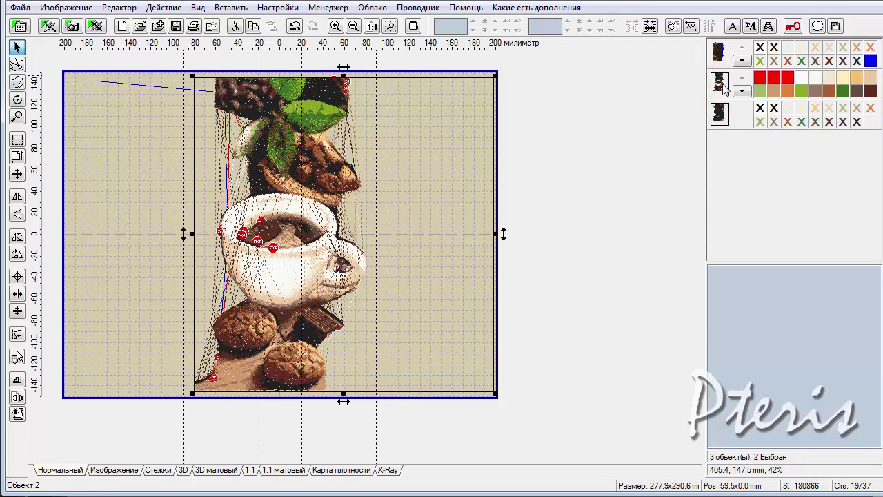
pyautogui.click(233, 8)
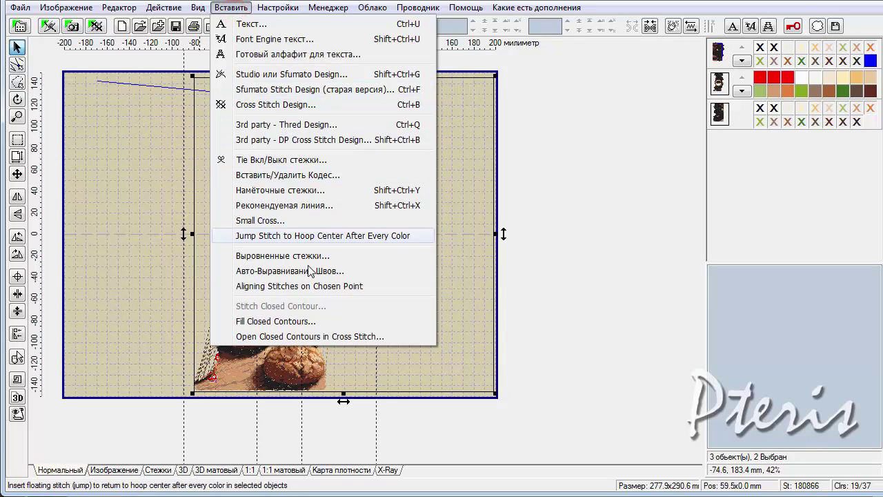
pyautogui.click(278, 287)
pyautogui.click(355, 96)
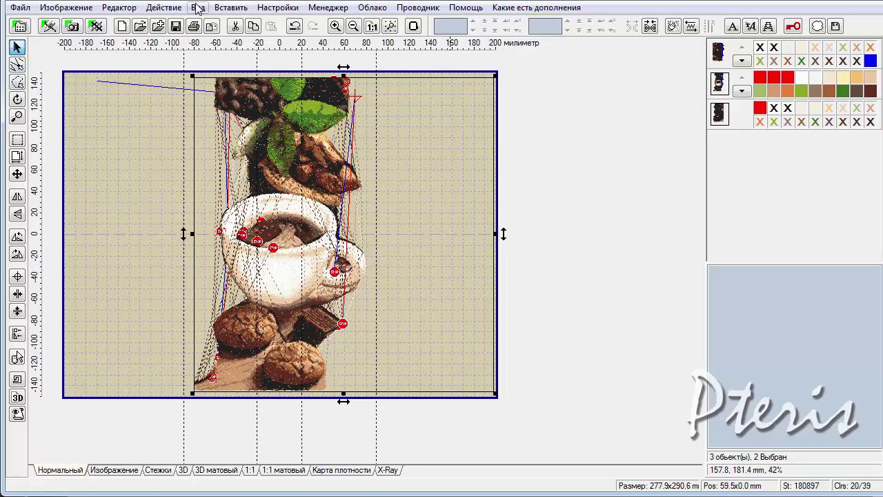
# Step: Insert aligning stitches into the middle and right parts at a point just above the cup's handle
pyautogui.click(231, 8)
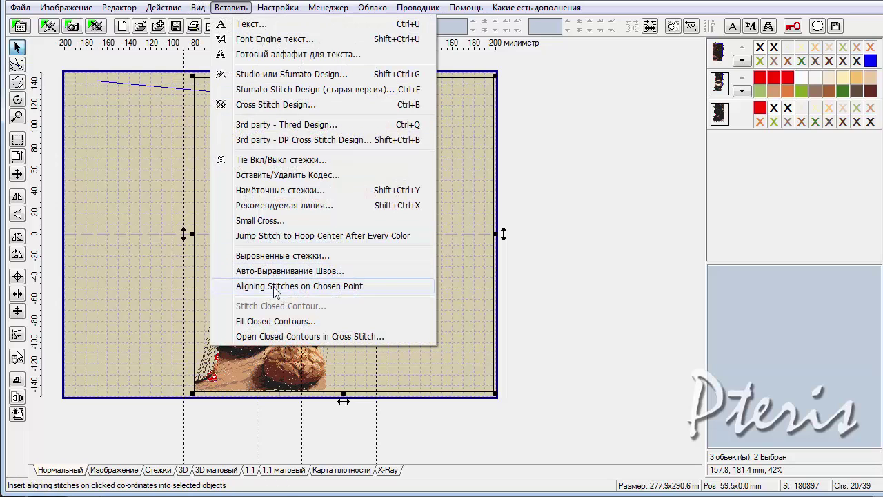
pyautogui.click(275, 285)
pyautogui.click(355, 219)
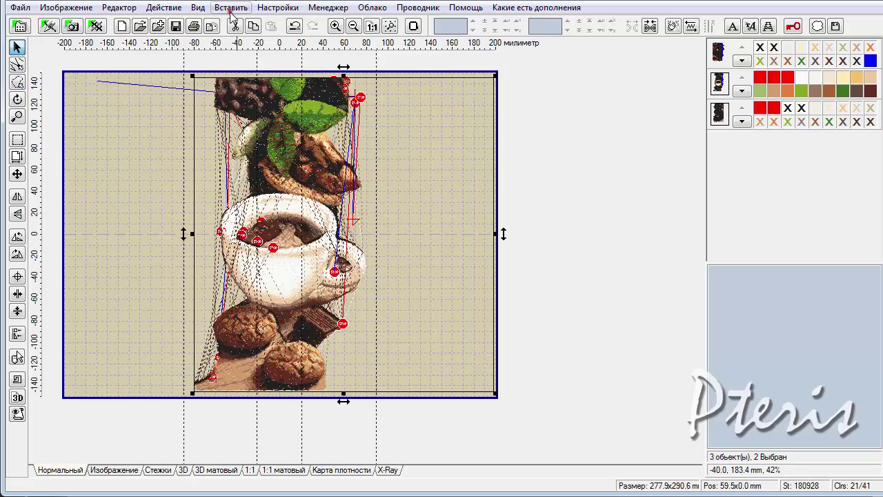
# Step: Insert a third set of aligning stitches for the middle and right parts beside the lower cookie
pyautogui.click(230, 9)
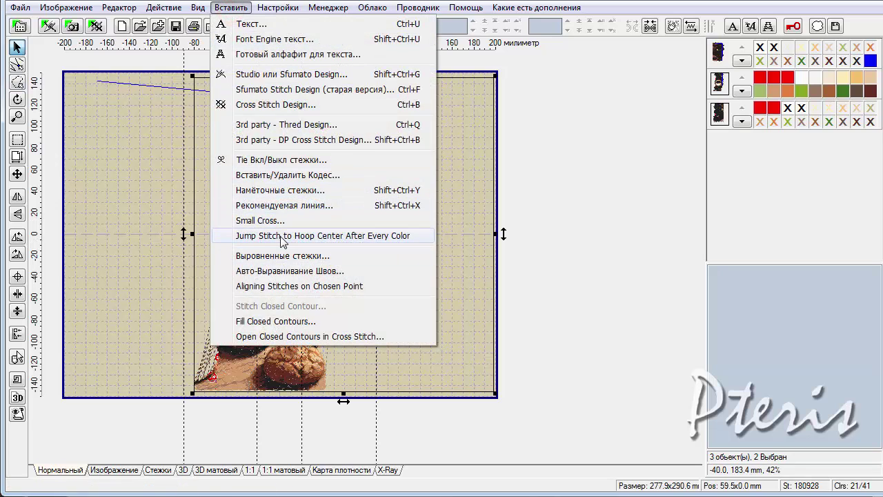
pyautogui.click(276, 286)
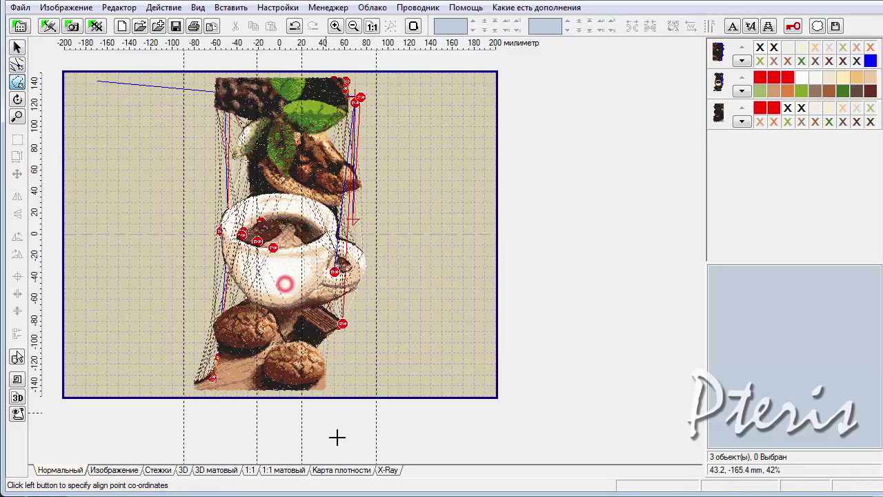
pyautogui.click(333, 367)
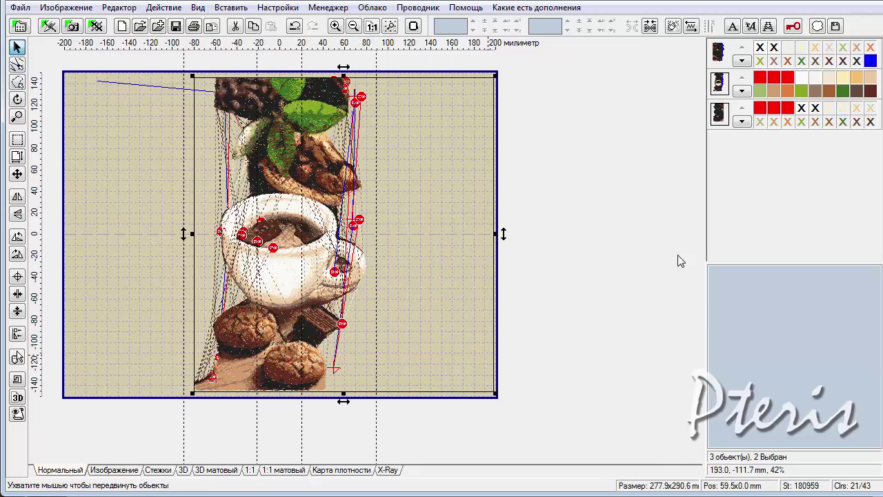
# Step: Color-sort the left, middle and right parts one by one with a maximum difference of 0
pyautogui.moveTo(666, 55)
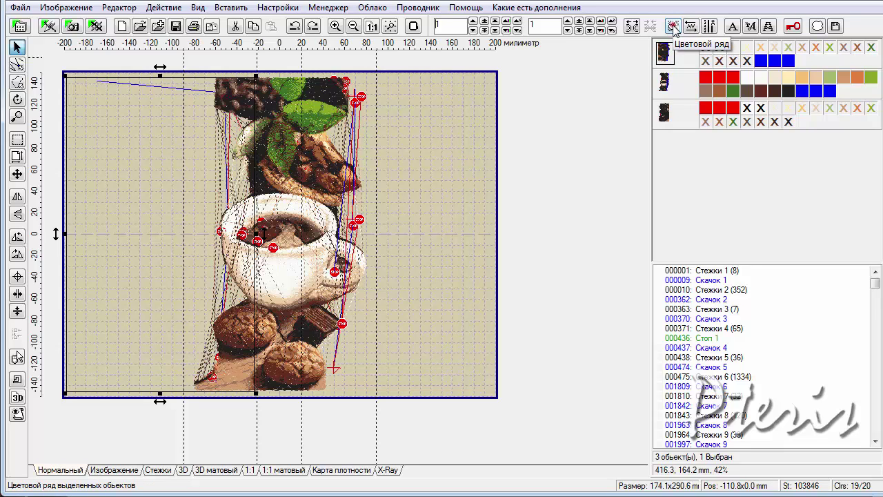
pyautogui.click(673, 26)
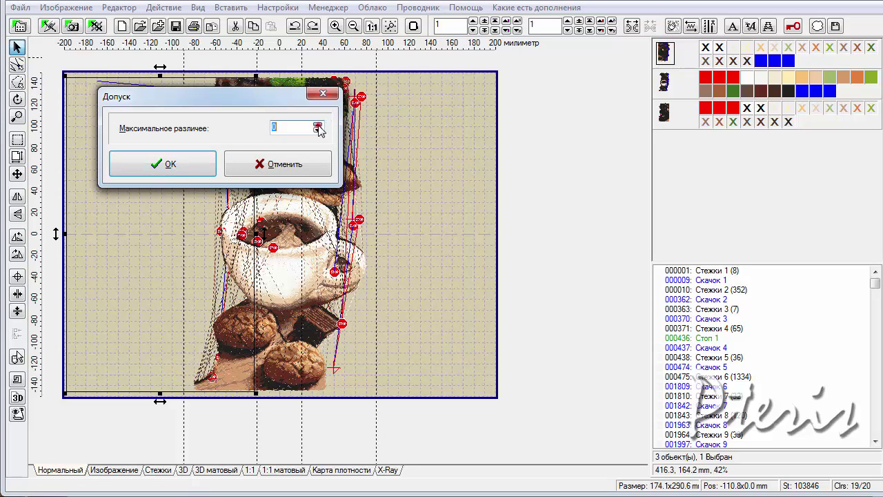
pyautogui.click(165, 171)
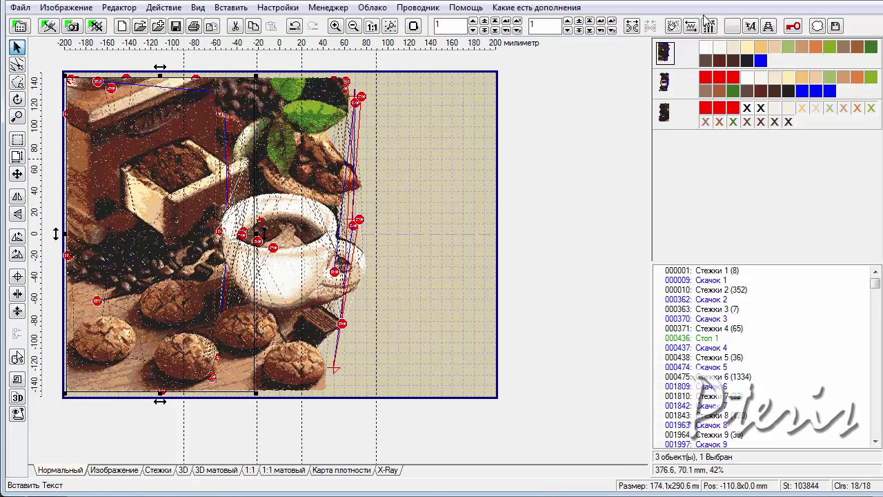
pyautogui.click(667, 83)
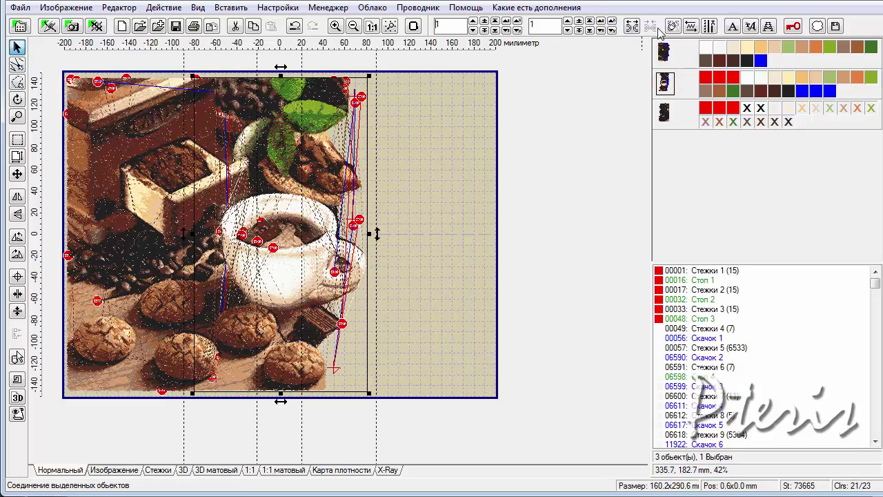
pyautogui.click(673, 26)
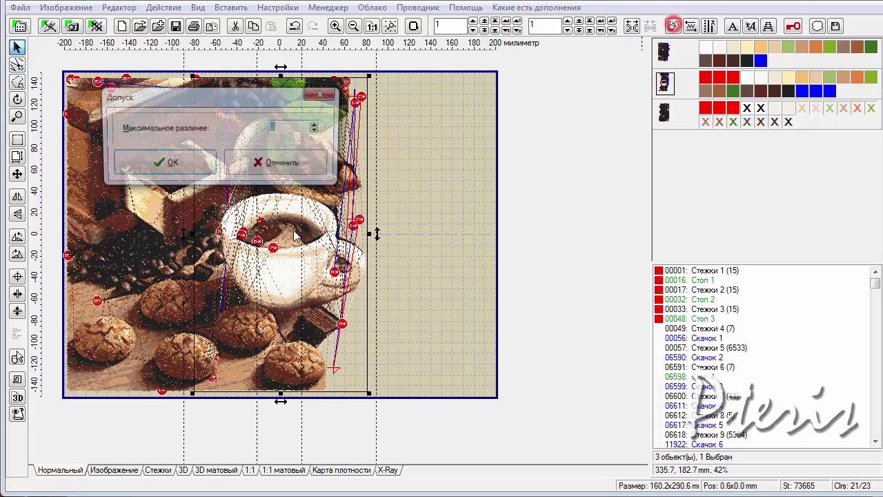
pyautogui.click(171, 168)
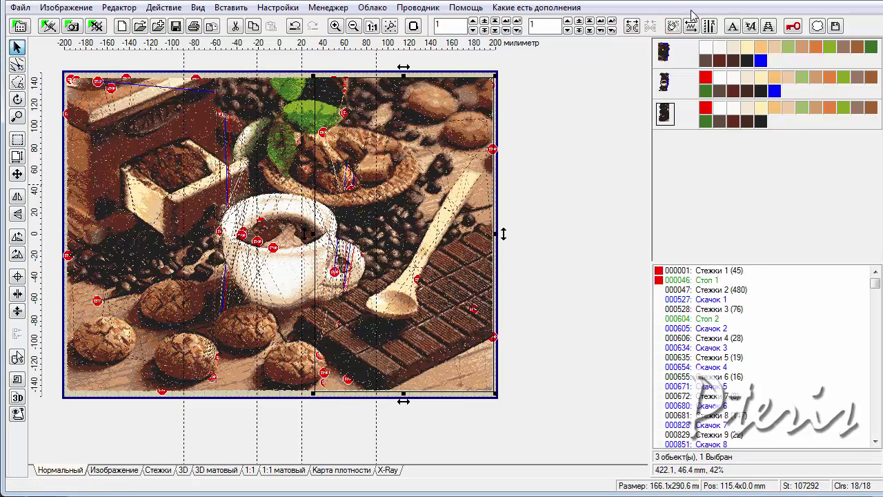
pyautogui.click(20, 8)
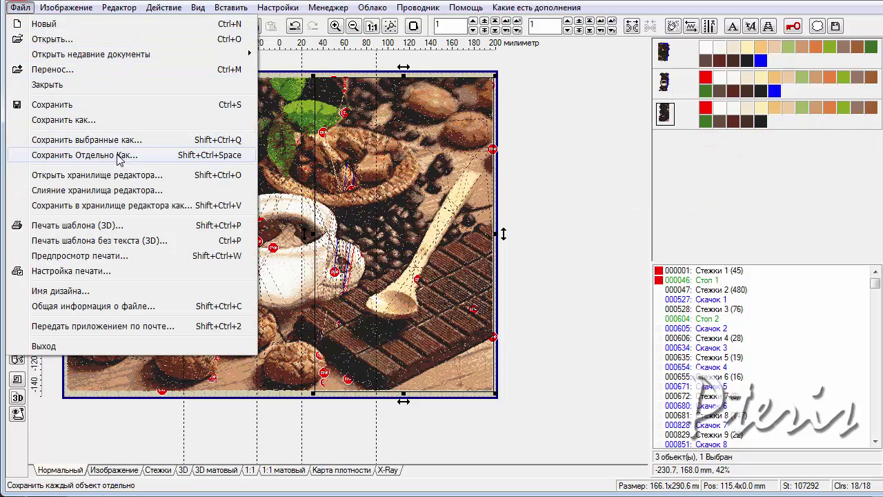
pyautogui.click(736, 206)
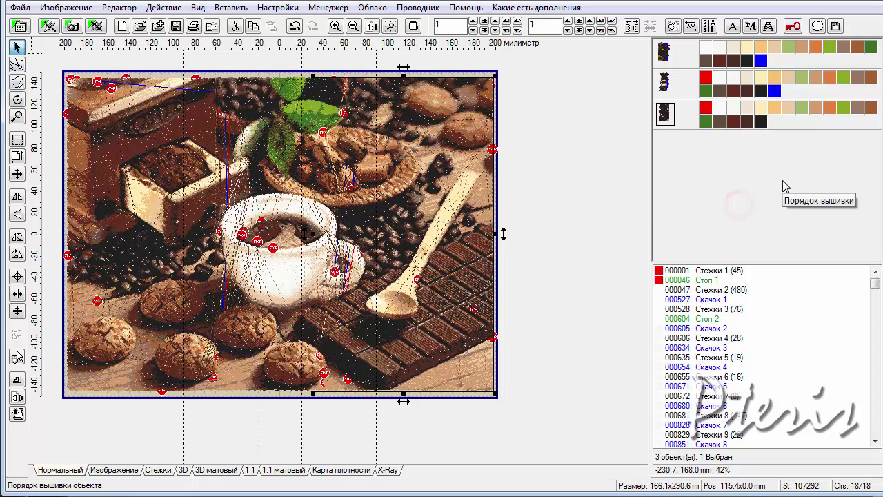